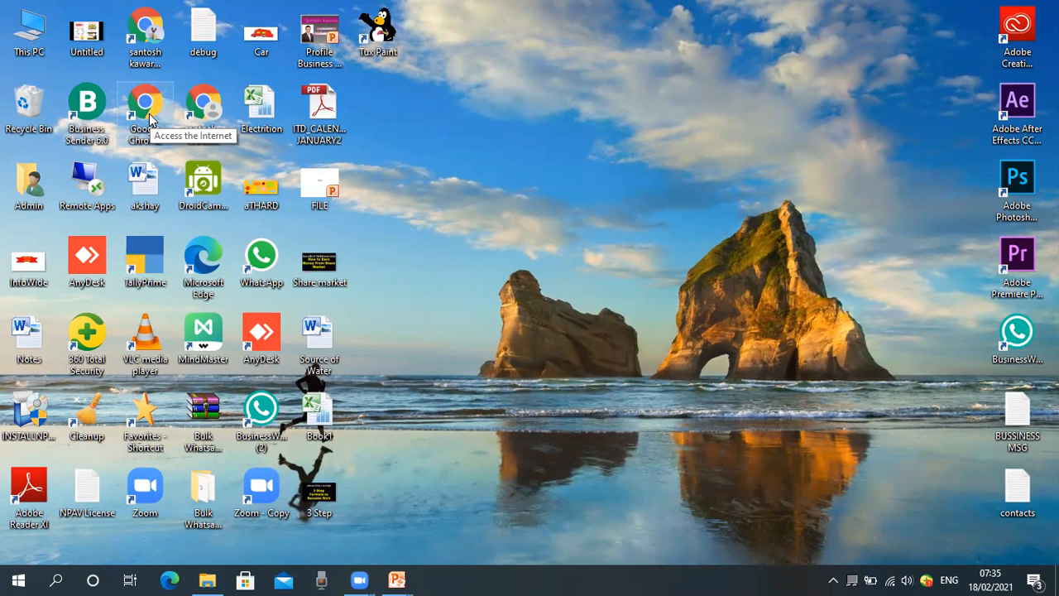
Open Google Chrome, search Google for "tally solution" and open the official Tally Solutions website from the results.
{"action": "double_click", "coordinate": [148, 121]}
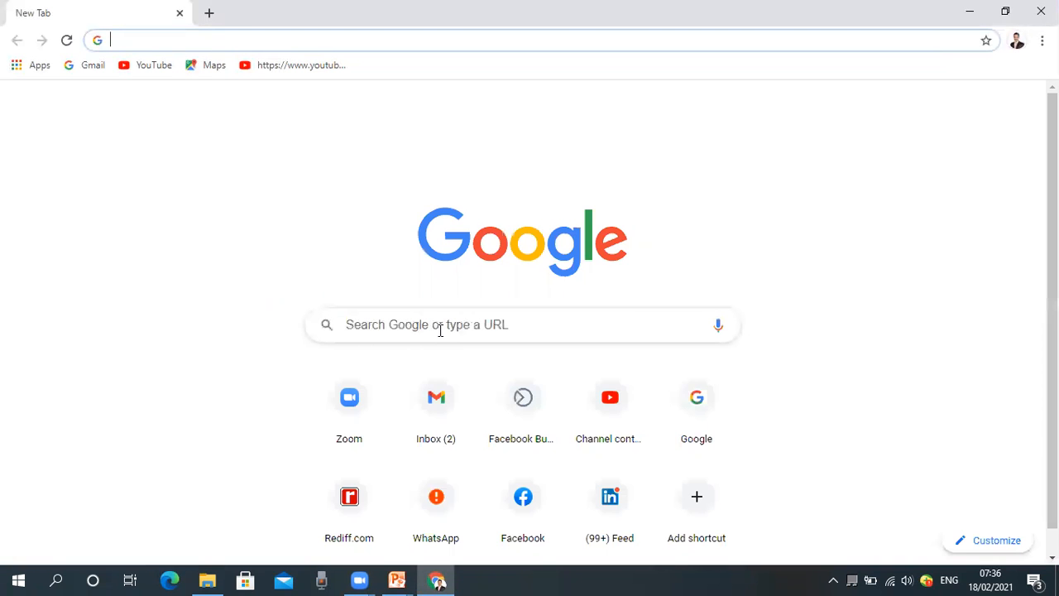
{"action": "left_click", "coordinate": [440, 330]}
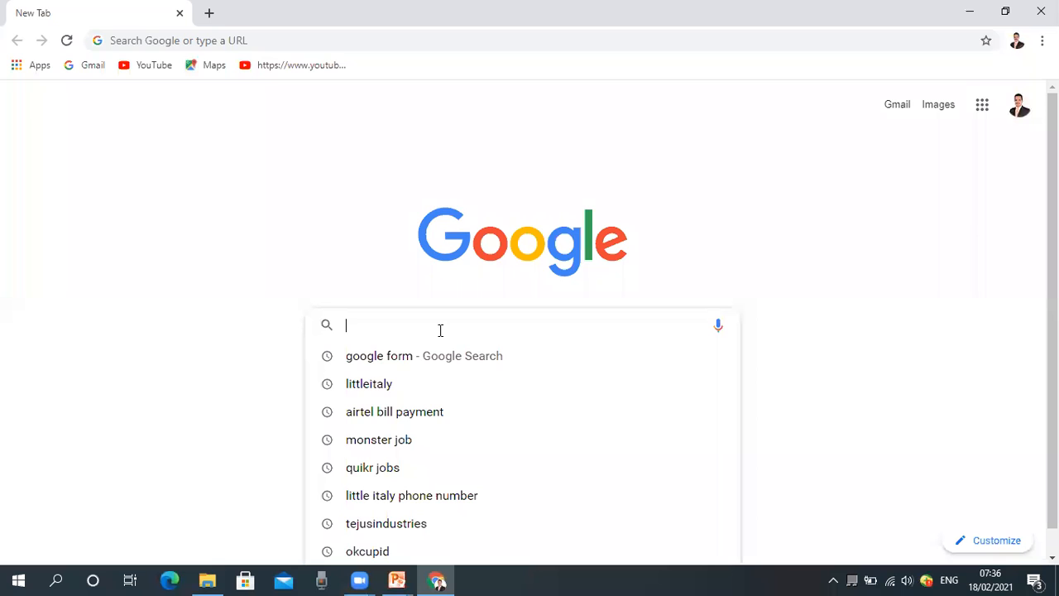
{"action": "type", "text": "Tally solution"}
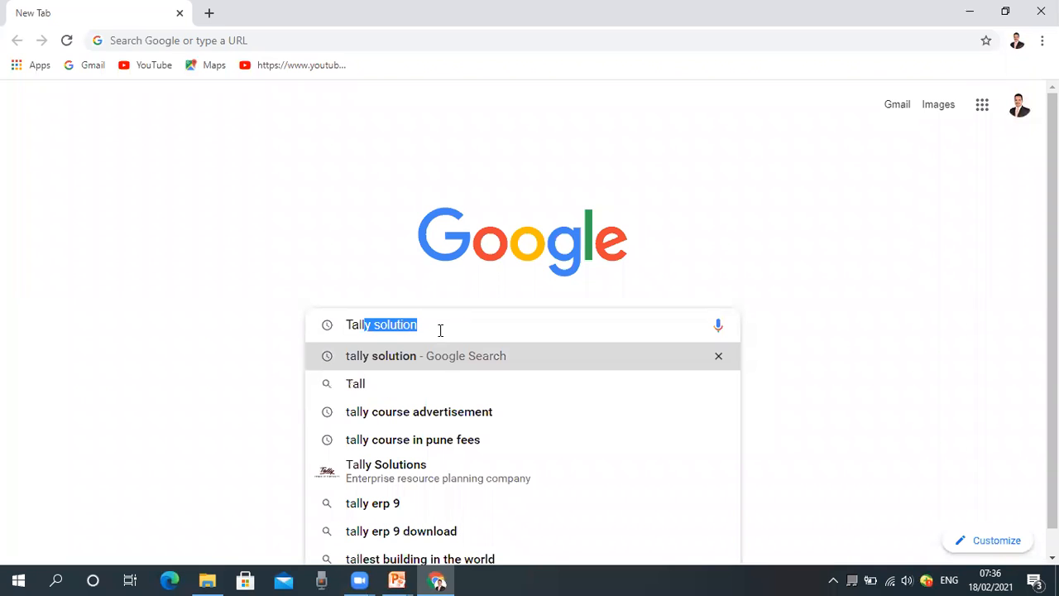
{"action": "key", "text": "Return"}
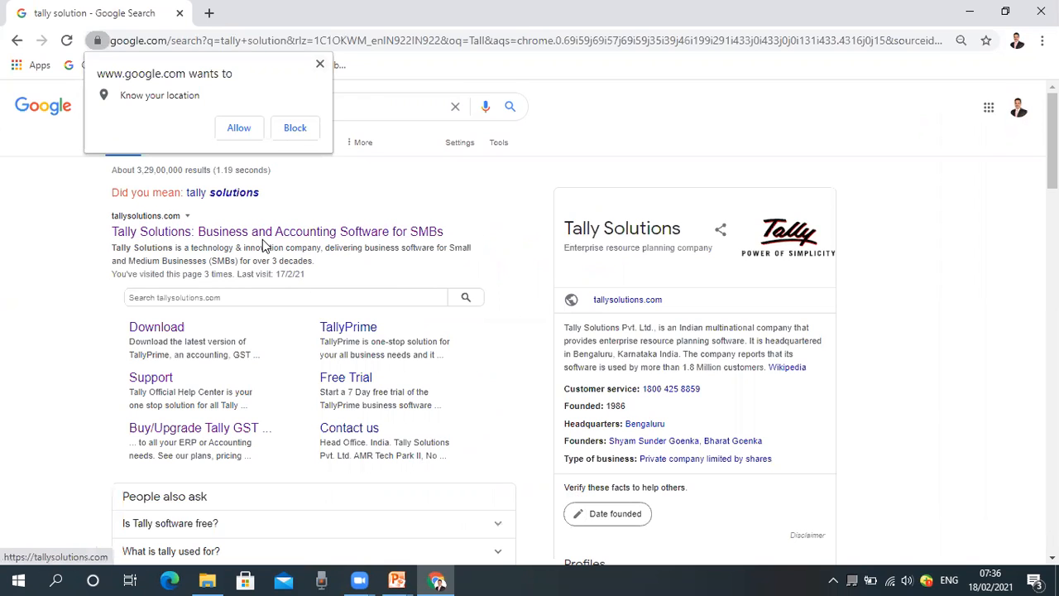
{"action": "left_click", "coordinate": [157, 235]}
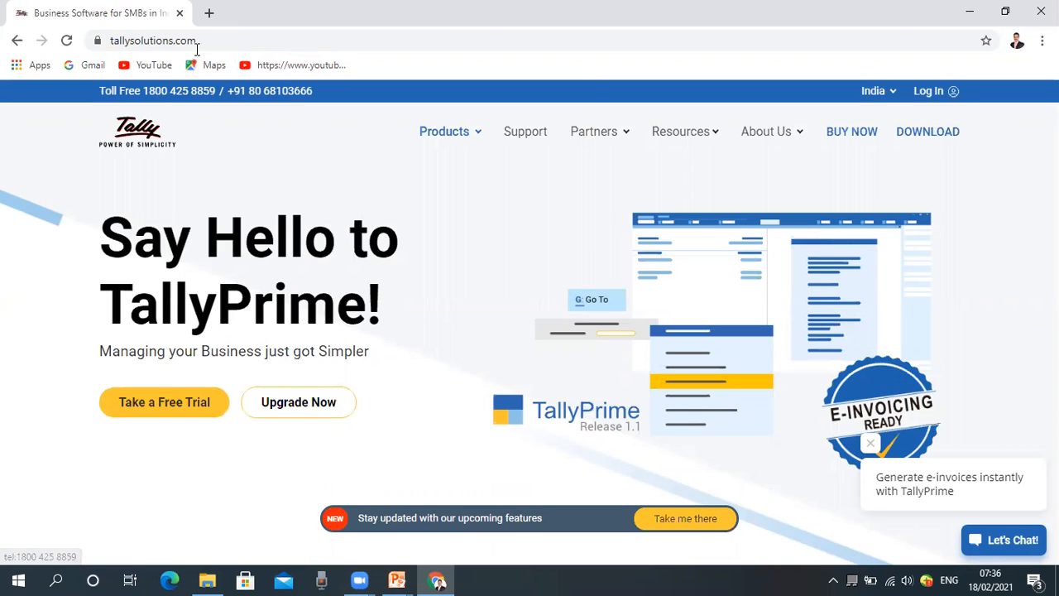
Go to the Tally website's Download page and view the TallyPrime (Rel 1.1.2) download and its system requirement note.
{"action": "left_click", "coordinate": [968, 572]}
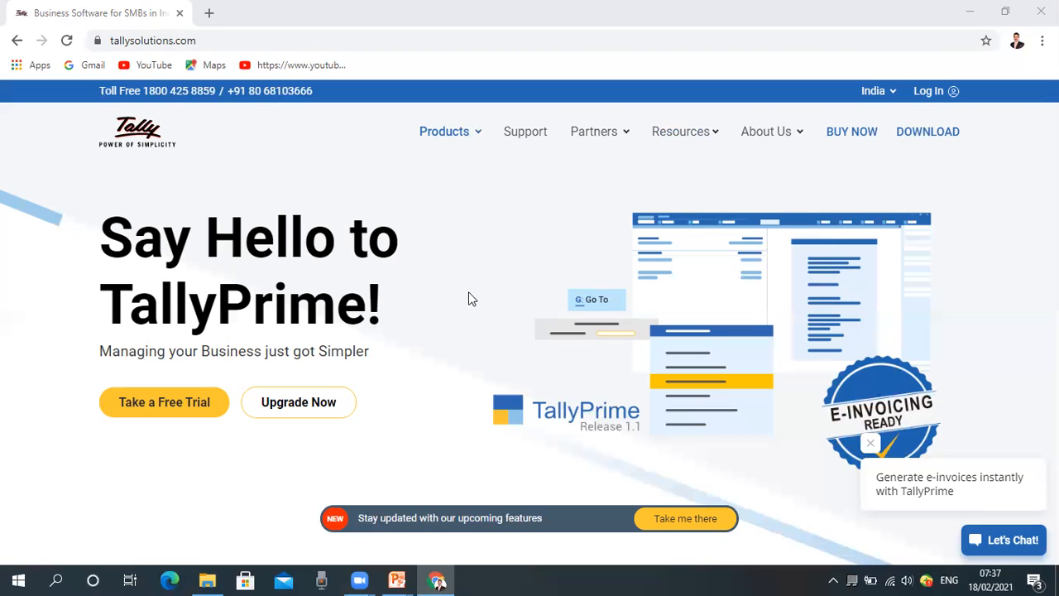
{"action": "left_click", "coordinate": [932, 137]}
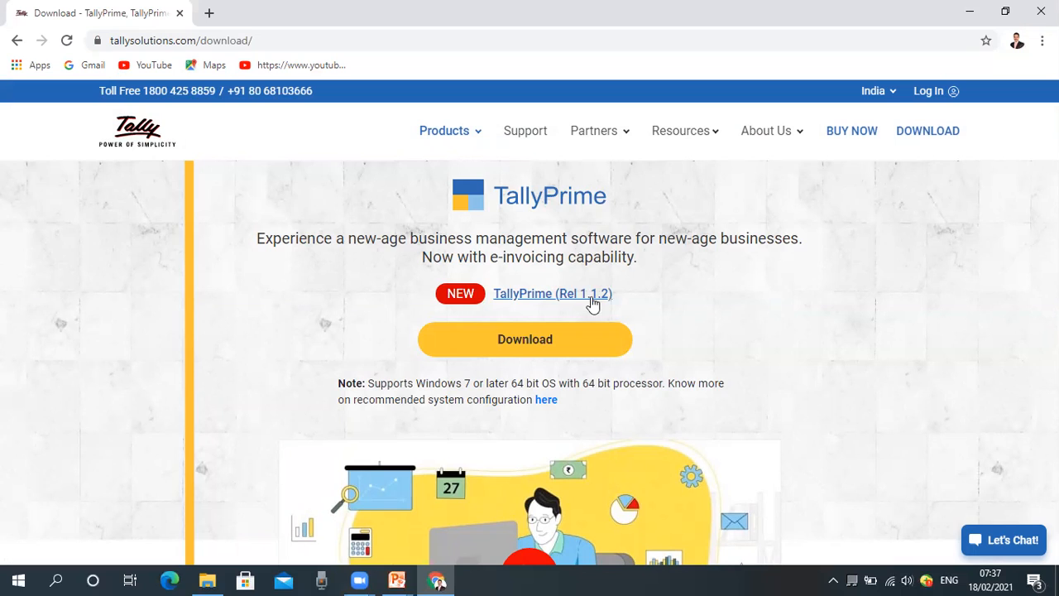
{"action": "scroll", "coordinate": [386, 350], "scroll_direction": "down", "scroll_amount": 1}
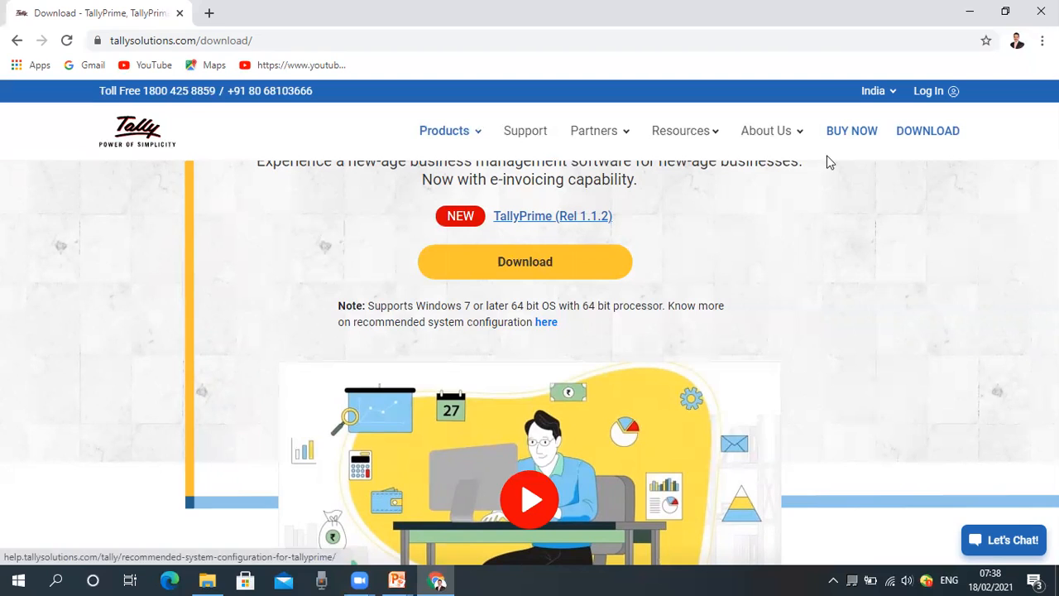
Minimize the browser, check the computer's system type in the properties of This PC, and close the System window.
{"action": "left_click", "coordinate": [974, 14]}
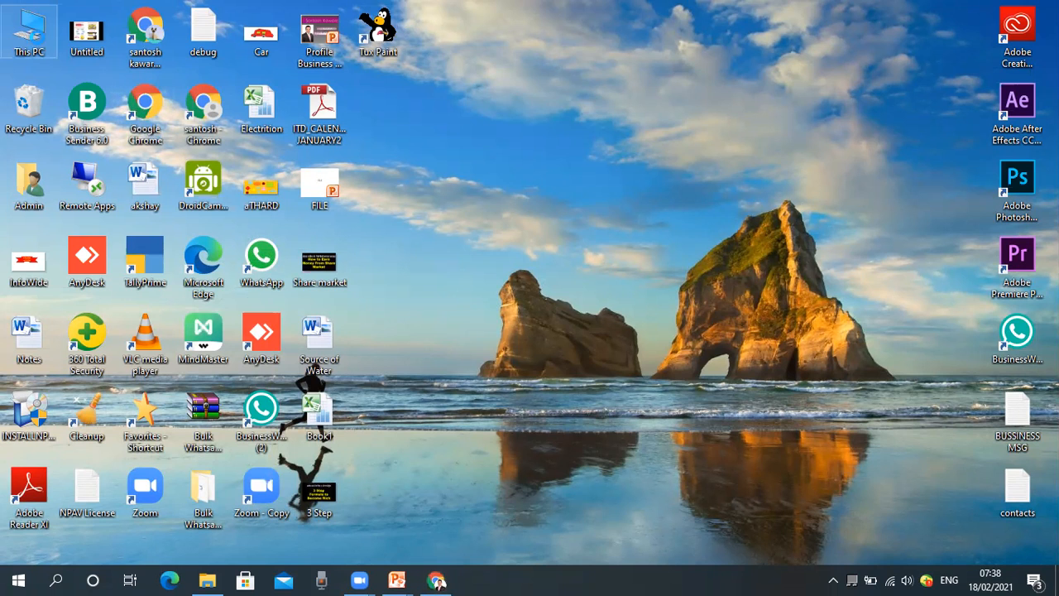
{"action": "right_click", "coordinate": [40, 41]}
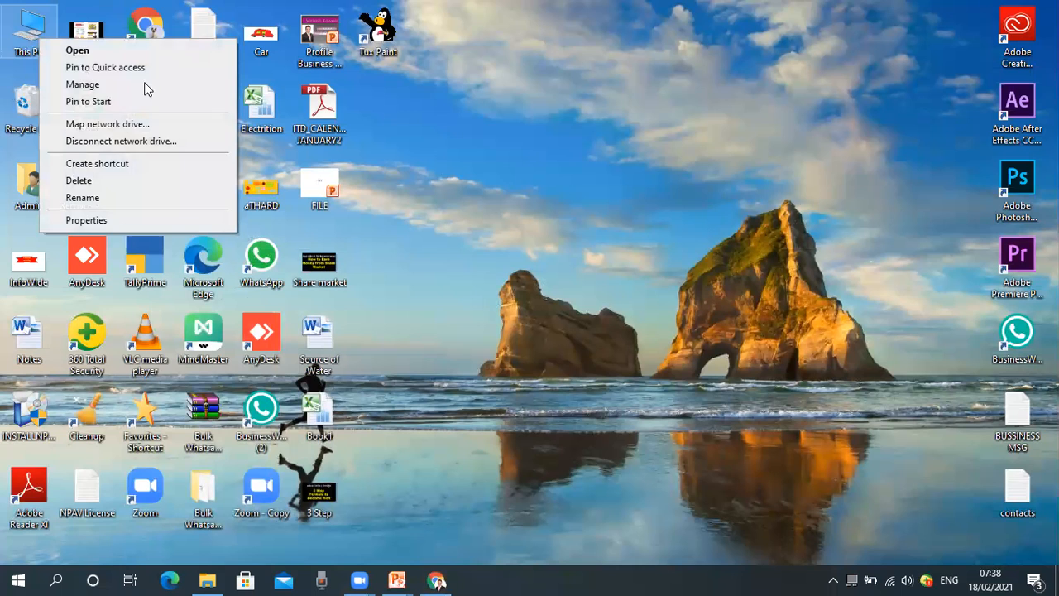
{"action": "left_click", "coordinate": [440, 96]}
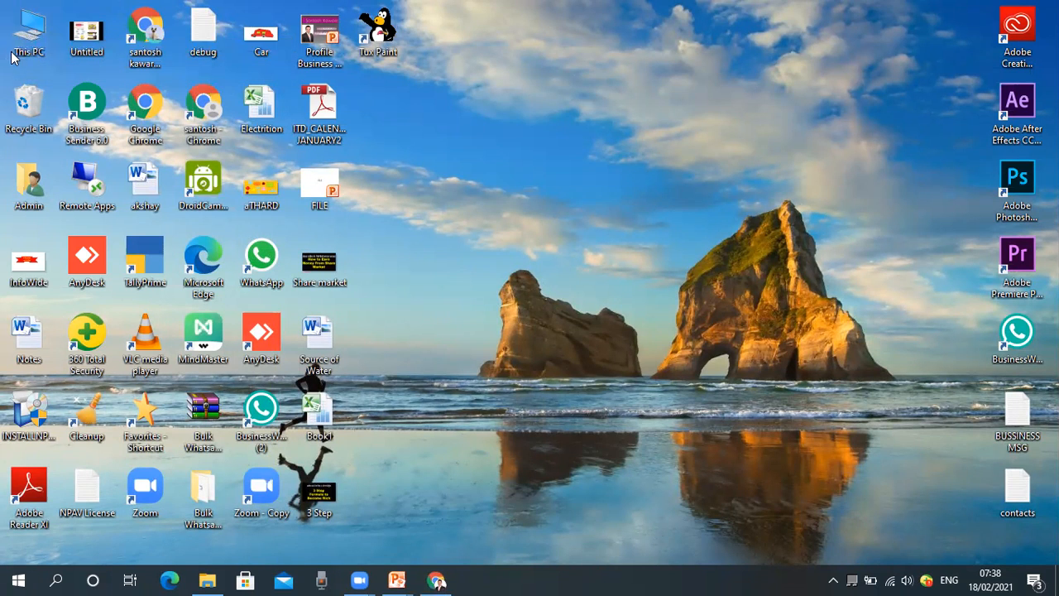
{"action": "right_click", "coordinate": [26, 43]}
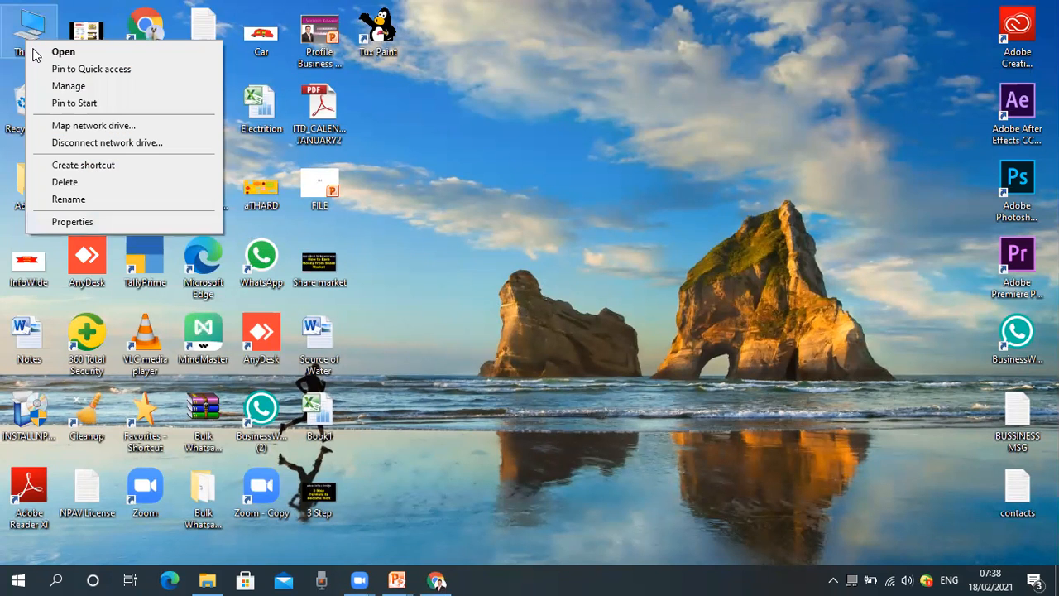
{"action": "left_click", "coordinate": [91, 224]}
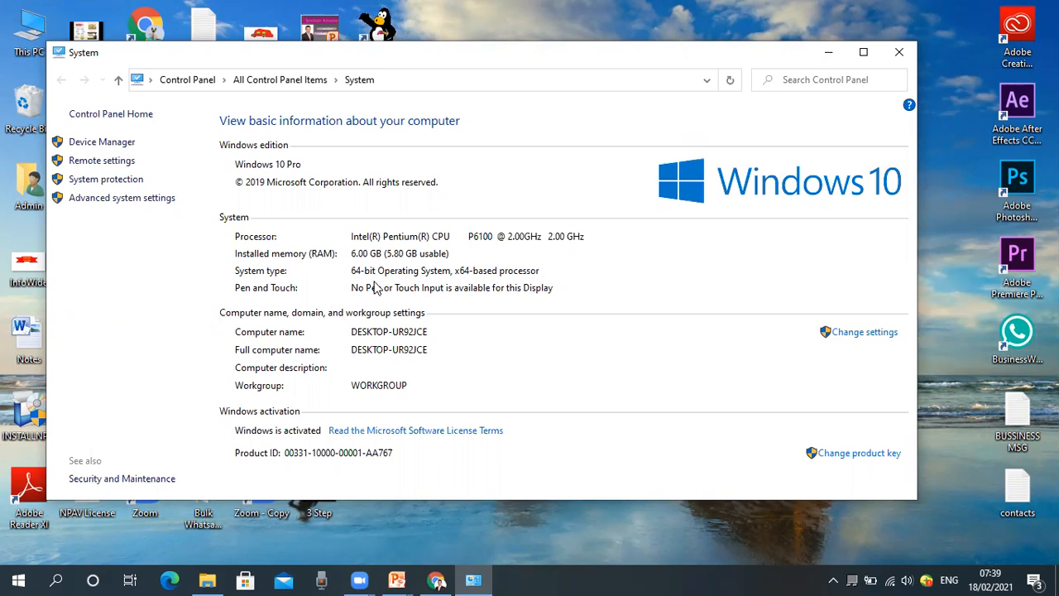
{"action": "left_click", "coordinate": [910, 57]}
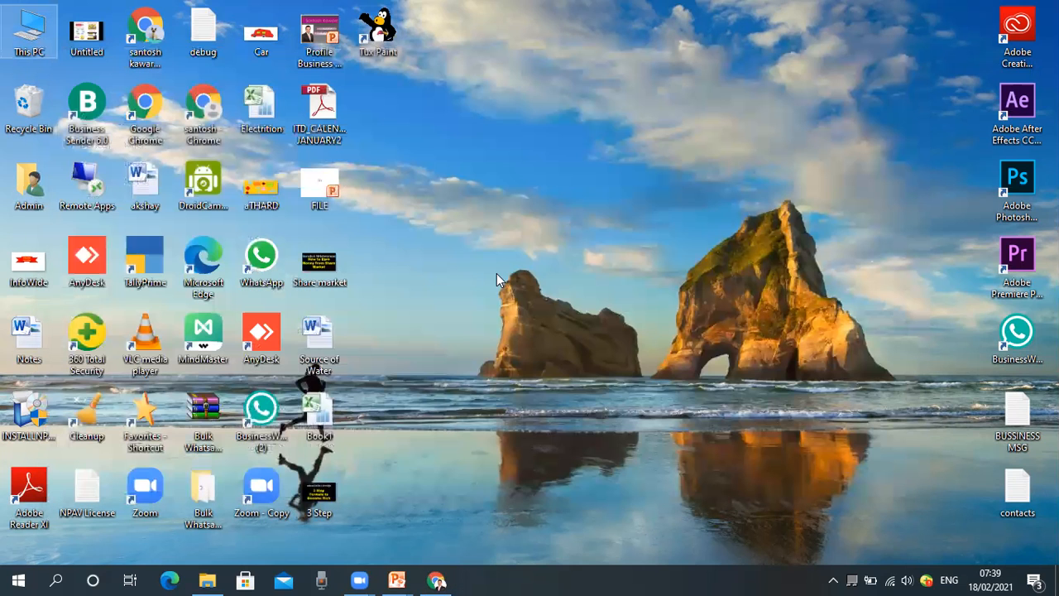
Return to Chrome, download the TallyPrime installer and show the downloaded setup.exe in its folder.
{"action": "left_click", "coordinate": [436, 580]}
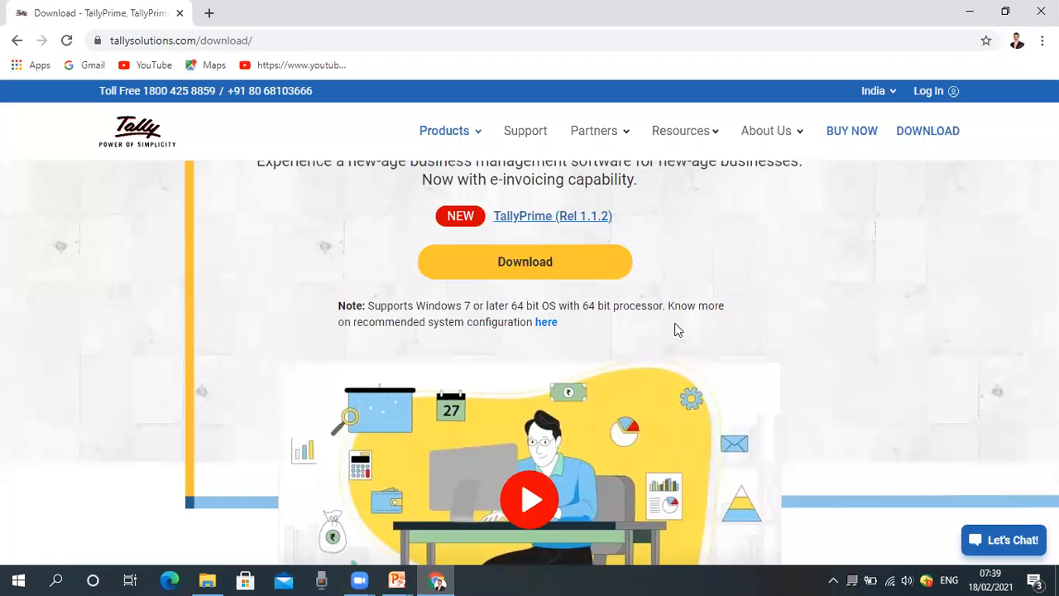
{"action": "left_click", "coordinate": [538, 278]}
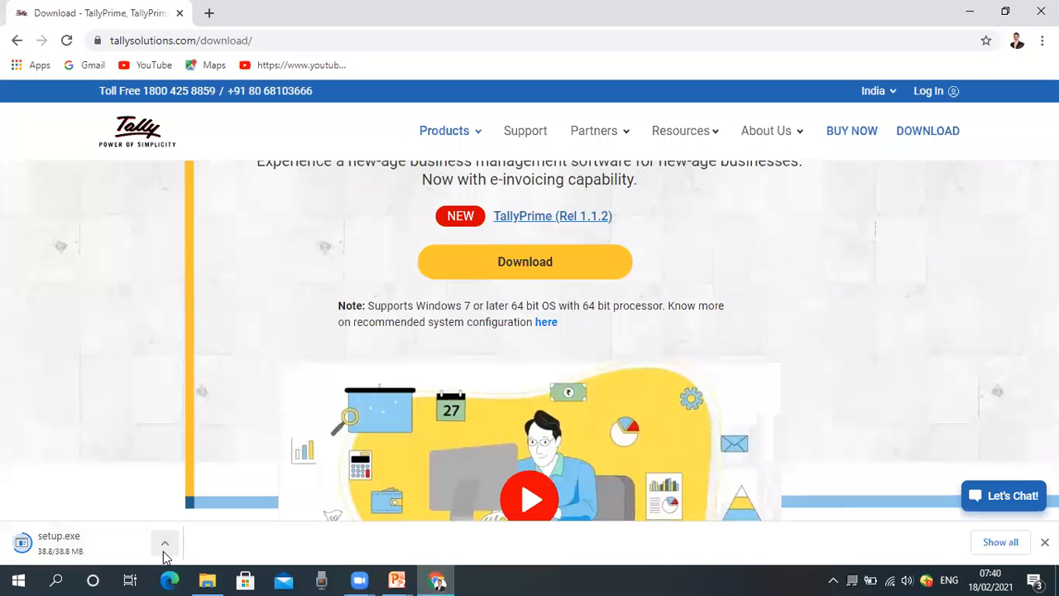
{"action": "left_click", "coordinate": [141, 560]}
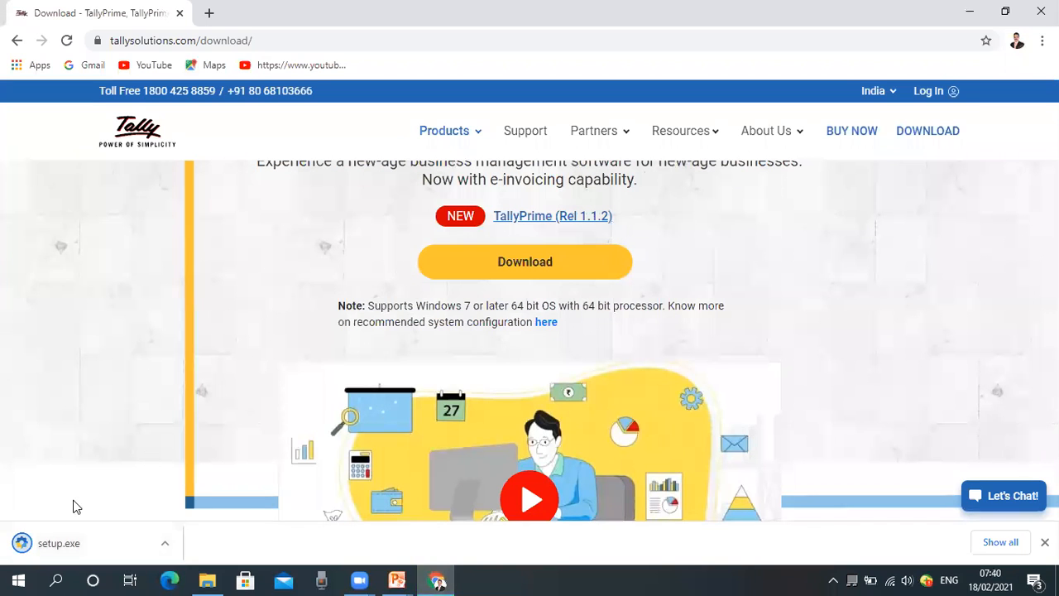
{"action": "left_click", "coordinate": [165, 546]}
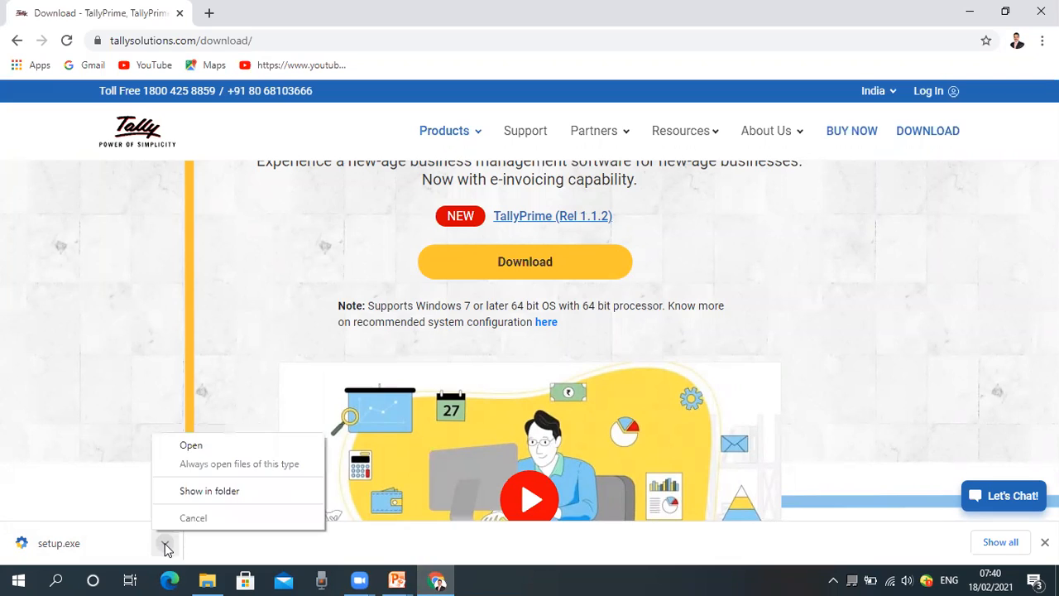
{"action": "left_click", "coordinate": [213, 495]}
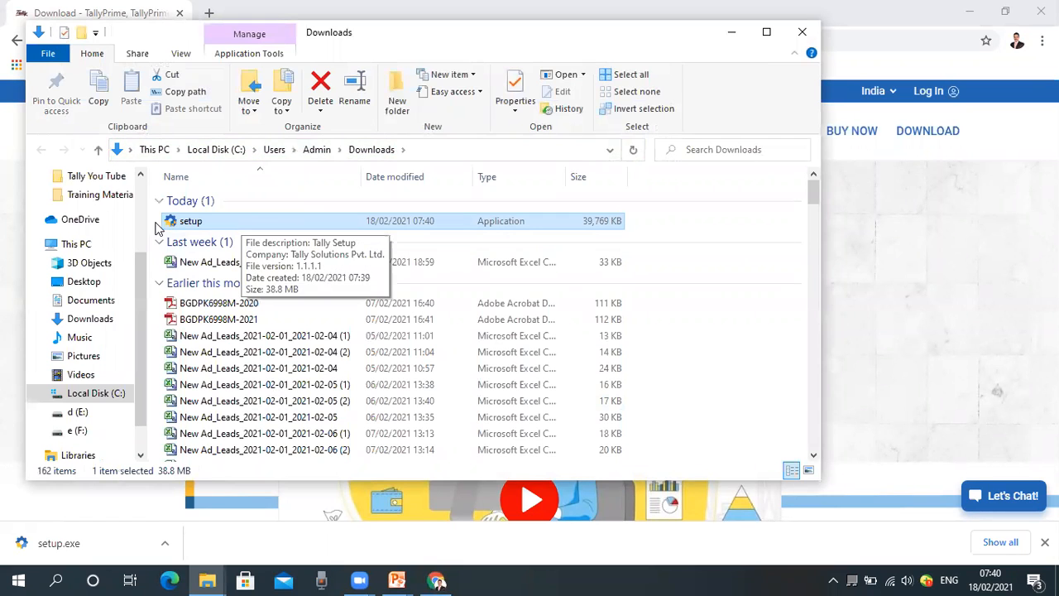
Try to run the setup application from the Downloads folder, and minimize the folder window to return to the download page.
{"action": "left_click", "coordinate": [220, 222]}
{"action": "left_click", "coordinate": [218, 221]}
{"action": "double_click", "coordinate": [217, 222]}
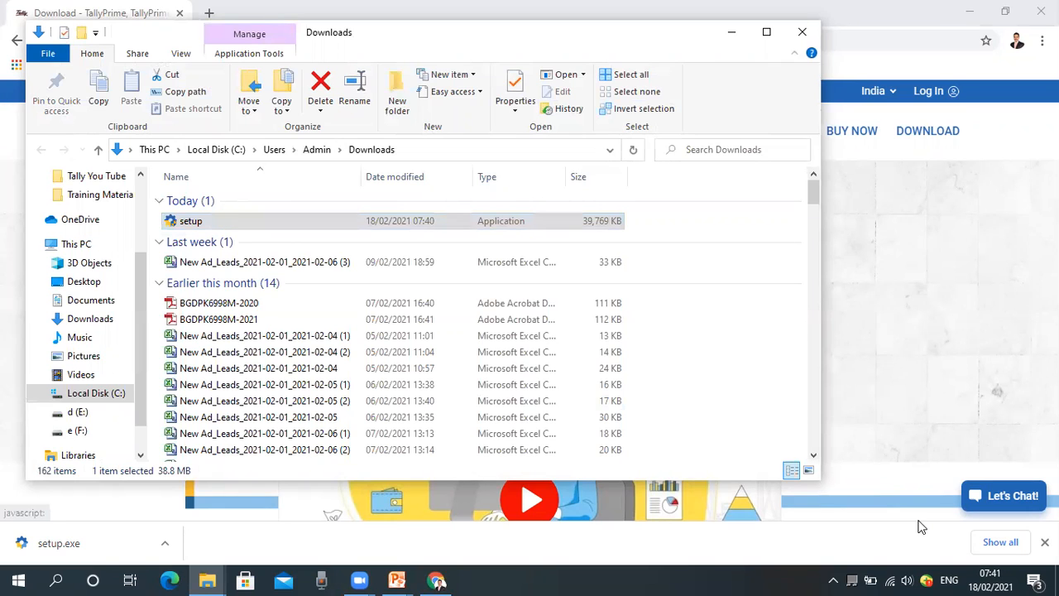
{"action": "left_click", "coordinate": [731, 31]}
{"action": "scroll", "coordinate": [351, 270], "scroll_direction": "up", "scroll_amount": 1}
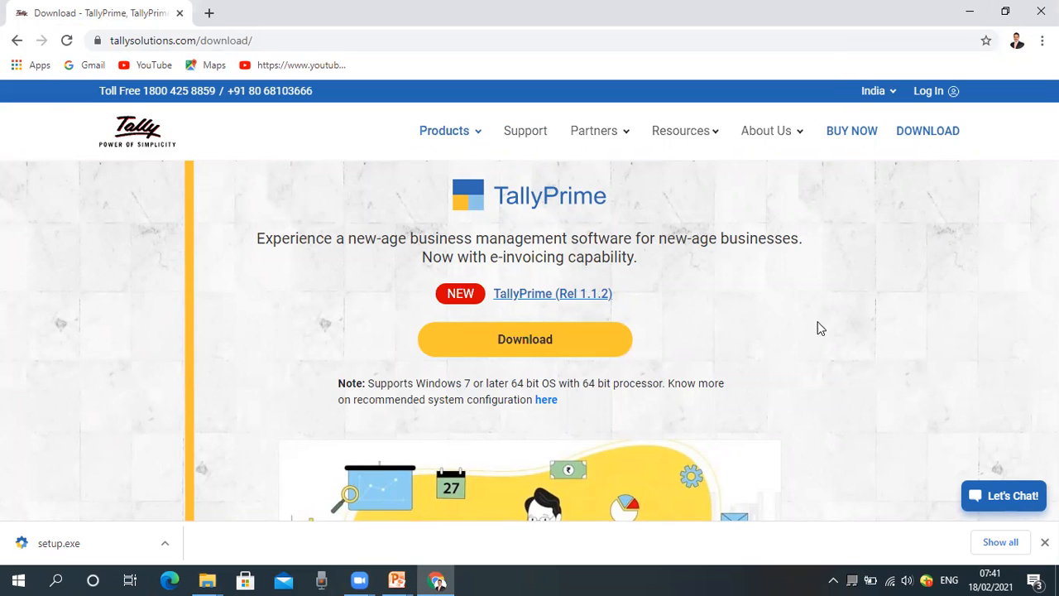
Return to the Tally home page, search Google for "tally solution" in a new tab and look over the results.
{"action": "left_click", "coordinate": [125, 132]}
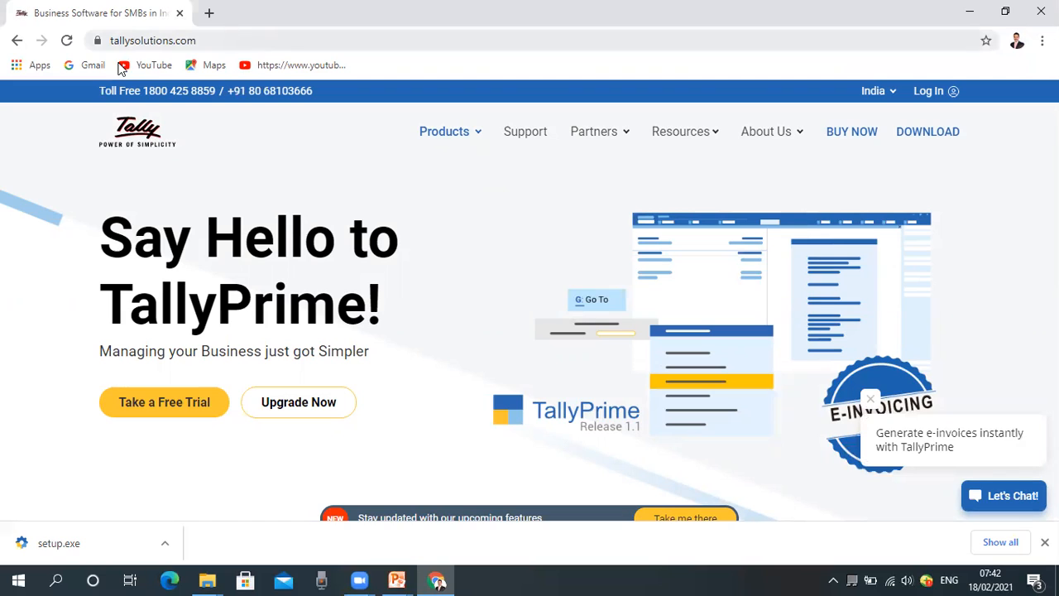
{"action": "left_click", "coordinate": [210, 15]}
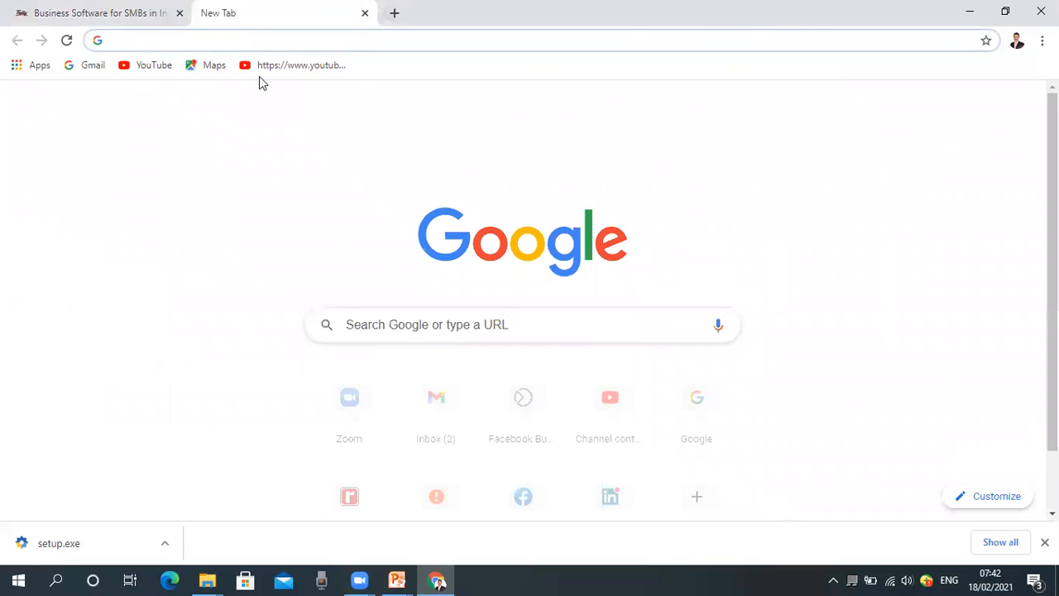
{"action": "left_click", "coordinate": [497, 330]}
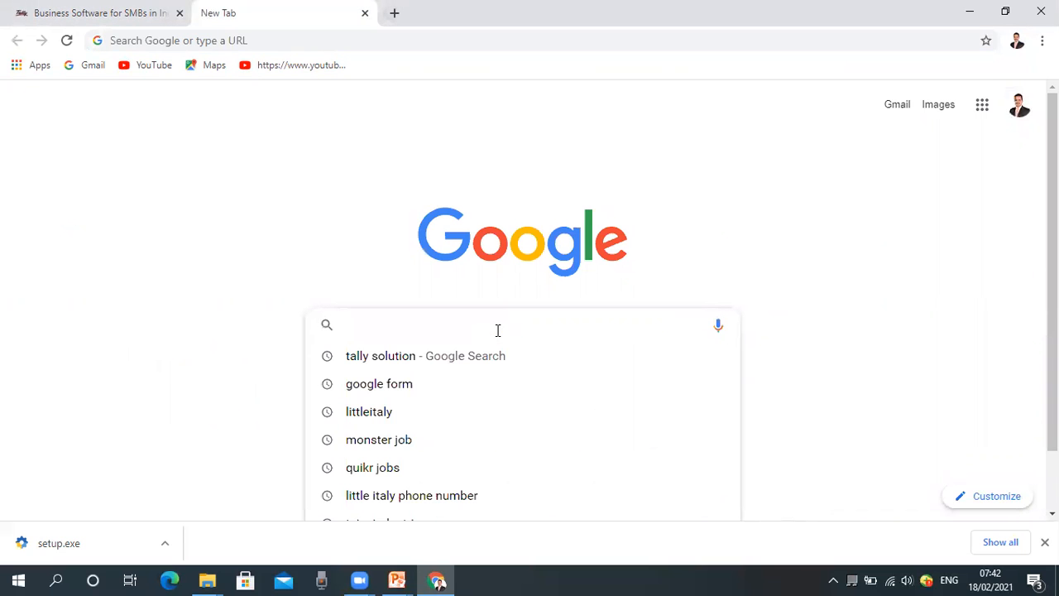
{"action": "type", "text": "tally"}
{"action": "key", "text": "Down"}
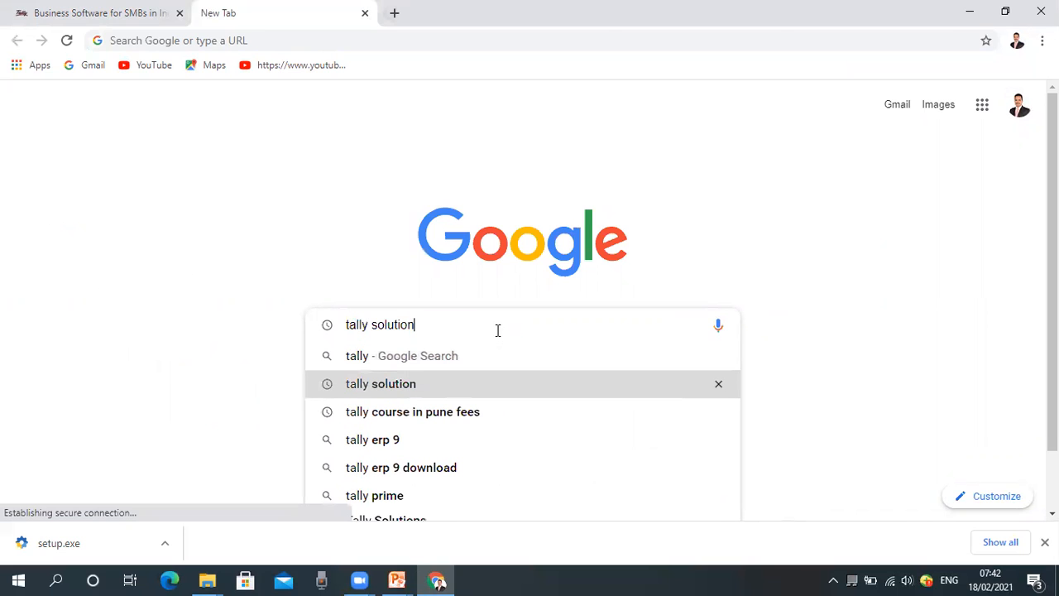
{"action": "key", "text": "Return"}
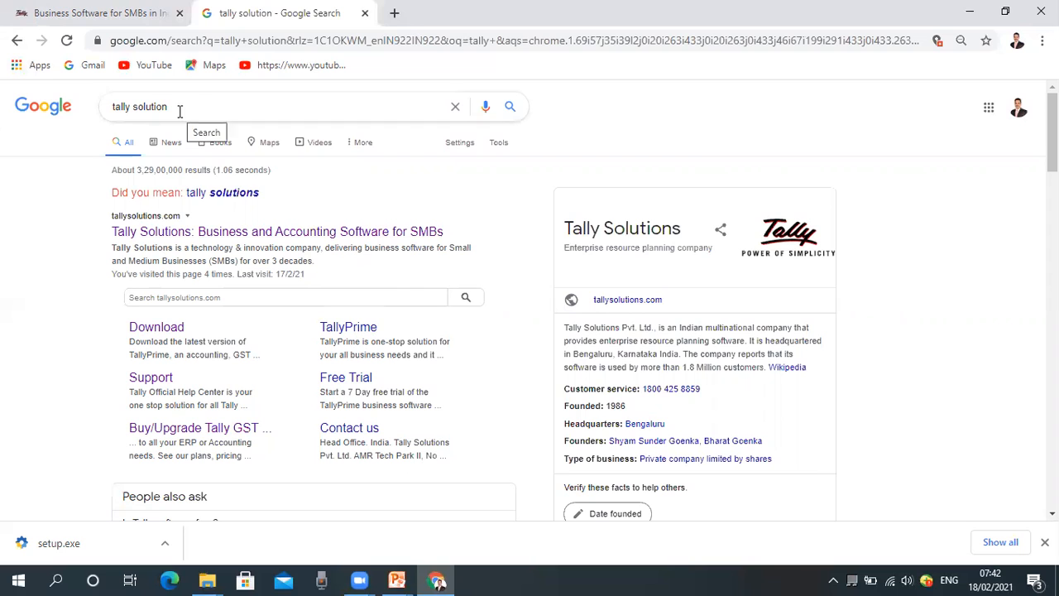
{"action": "scroll", "coordinate": [157, 262], "scroll_direction": "down", "scroll_amount": 1}
{"action": "scroll", "coordinate": [158, 261], "scroll_direction": "up", "scroll_amount": 1}
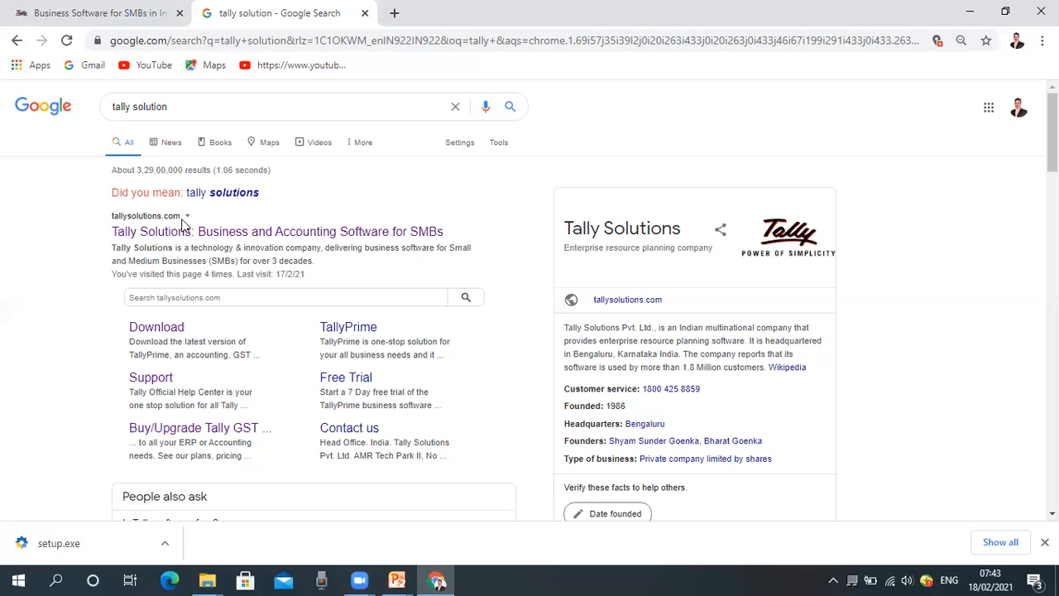
{"action": "scroll", "coordinate": [182, 223], "scroll_direction": "down", "scroll_amount": 3}
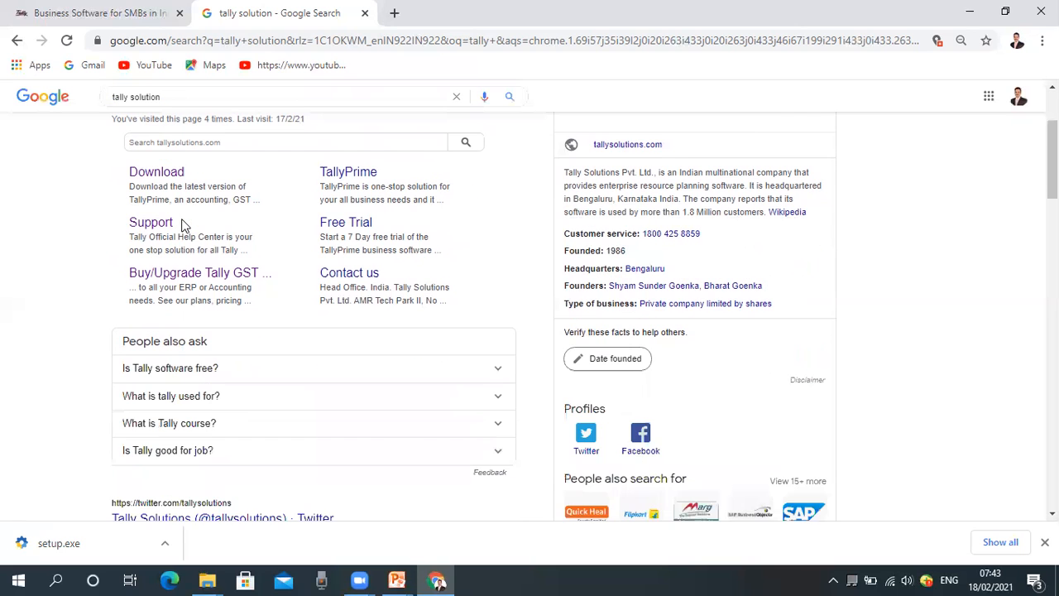
{"action": "scroll", "coordinate": [182, 223], "scroll_direction": "up", "scroll_amount": 3}
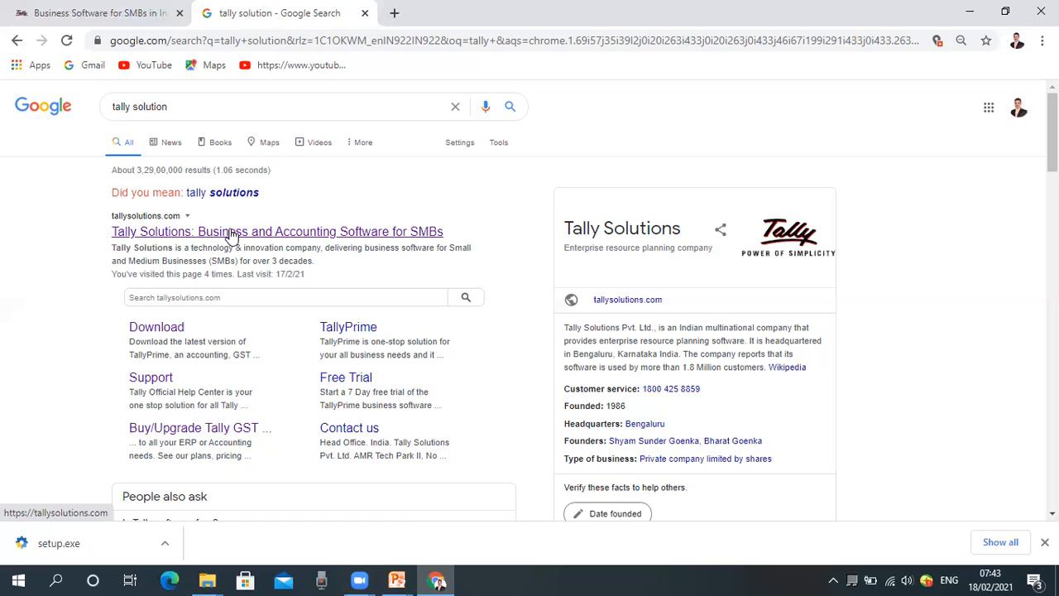
Switch back to the Tally home page tab, look over the page and reopen the TallyPrime Download page.
{"action": "left_click", "coordinate": [93, 13]}
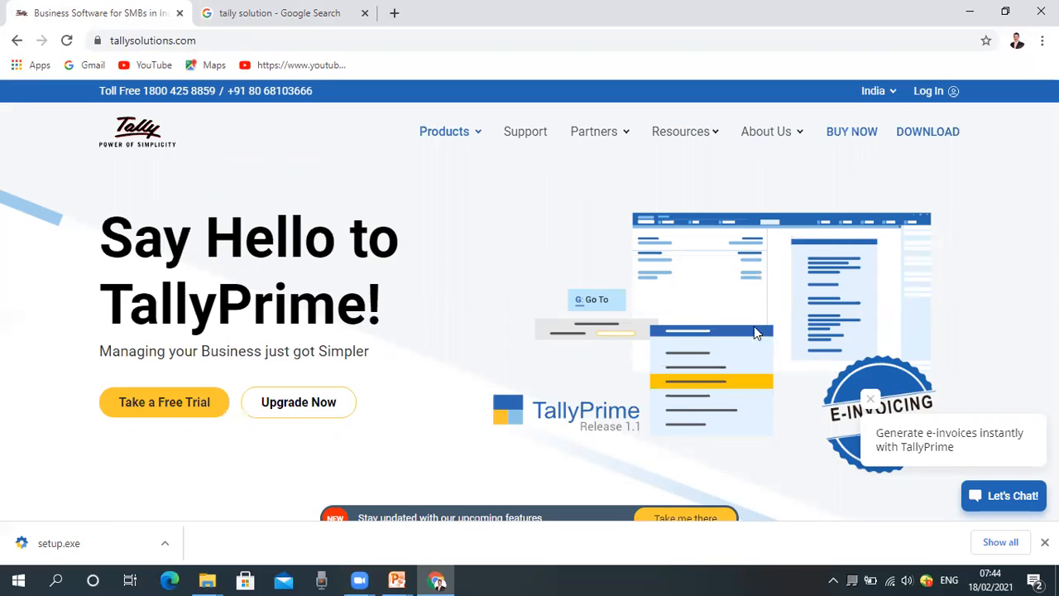
{"action": "scroll", "coordinate": [367, 347], "scroll_direction": "down", "scroll_amount": 3}
{"action": "scroll", "coordinate": [389, 339], "scroll_direction": "up", "scroll_amount": 3}
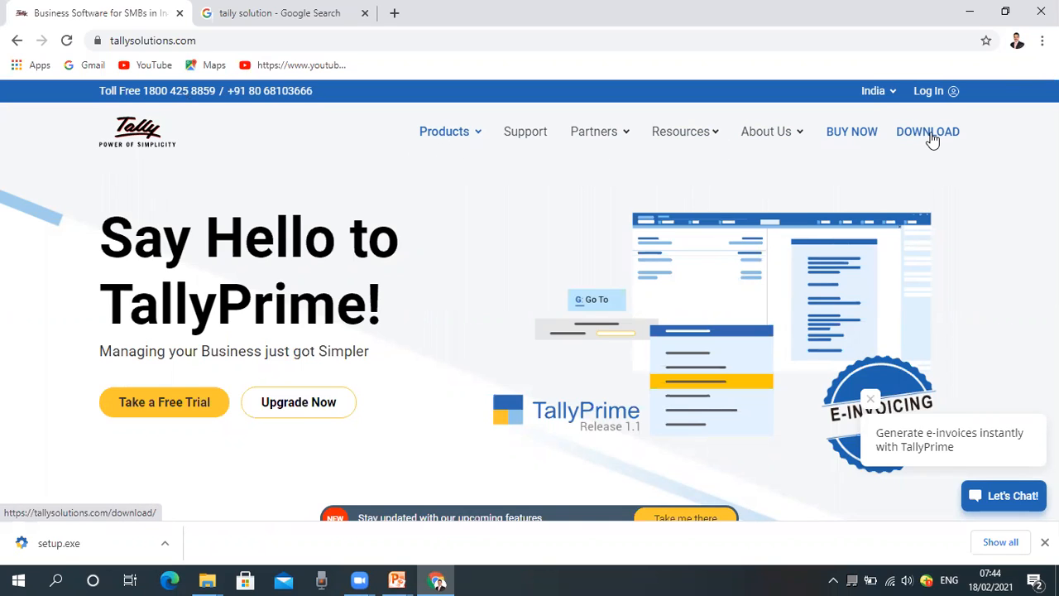
{"action": "left_click", "coordinate": [938, 132]}
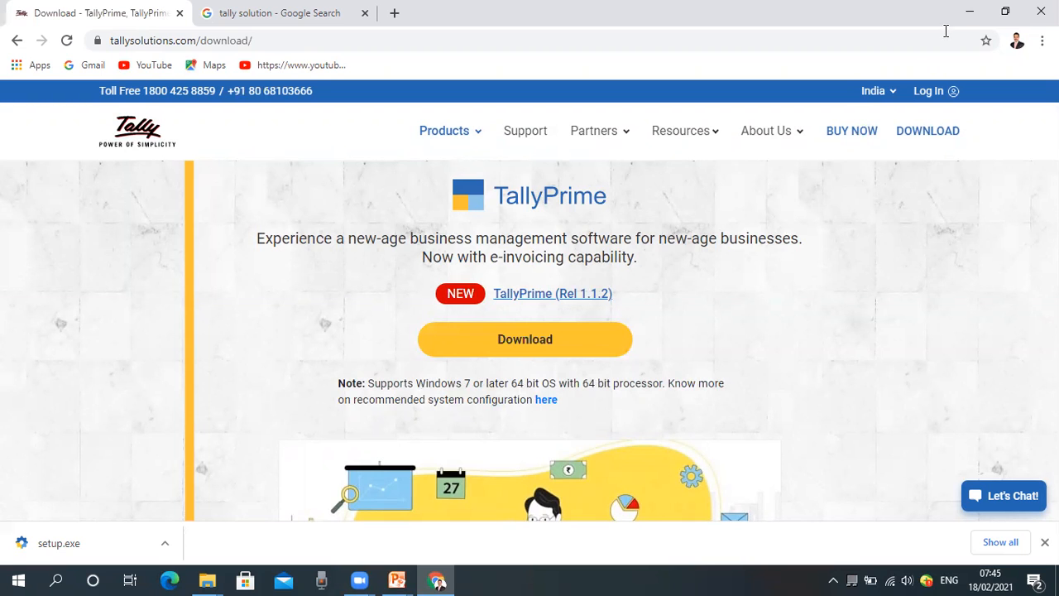
Minimize the browser and look at the commands available for This PC on the desktop.
{"action": "left_click", "coordinate": [968, 16]}
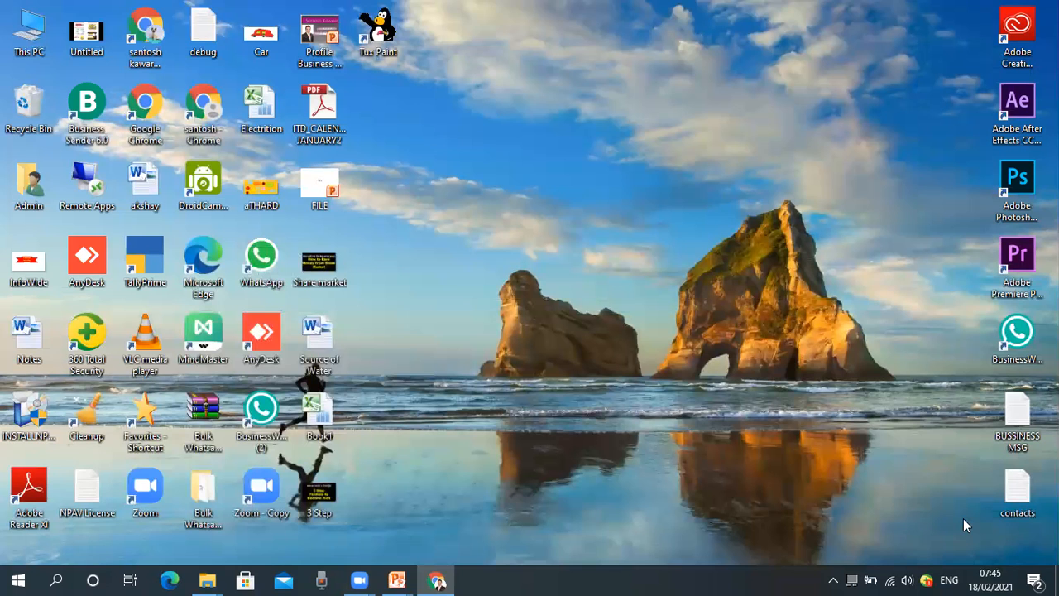
{"action": "right_click", "coordinate": [23, 46]}
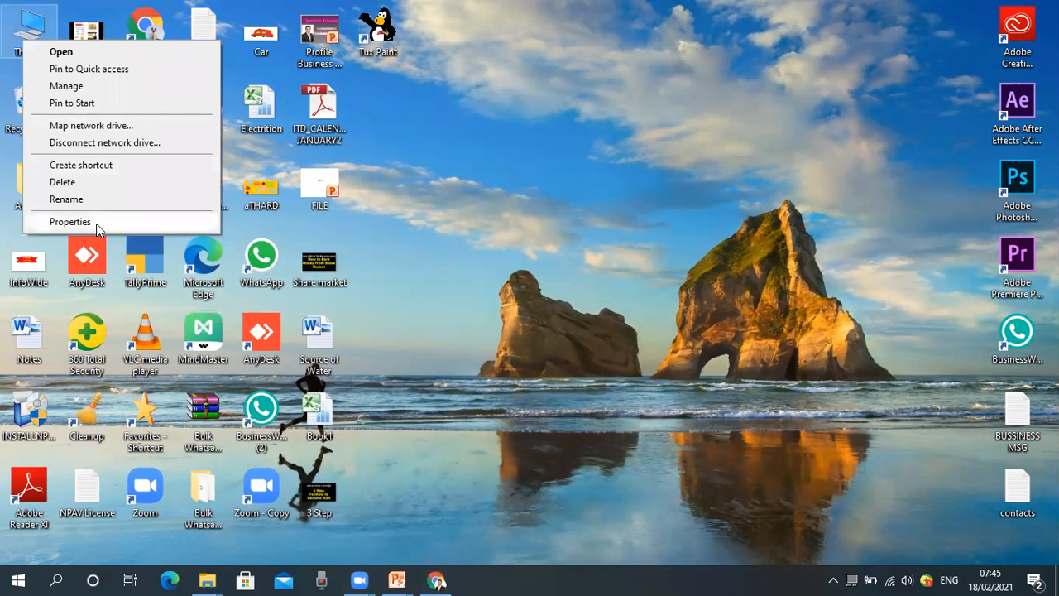
{"action": "left_click", "coordinate": [23, 33]}
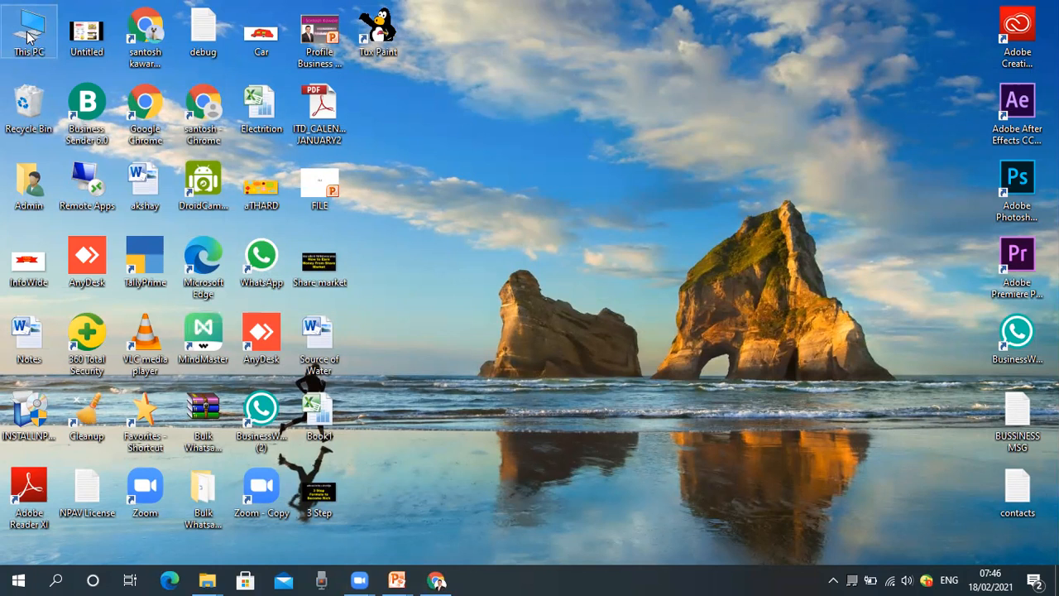
View the system properties of This PC to check the system type, close them and return to the TallyPrime download page.
{"action": "right_click", "coordinate": [27, 36]}
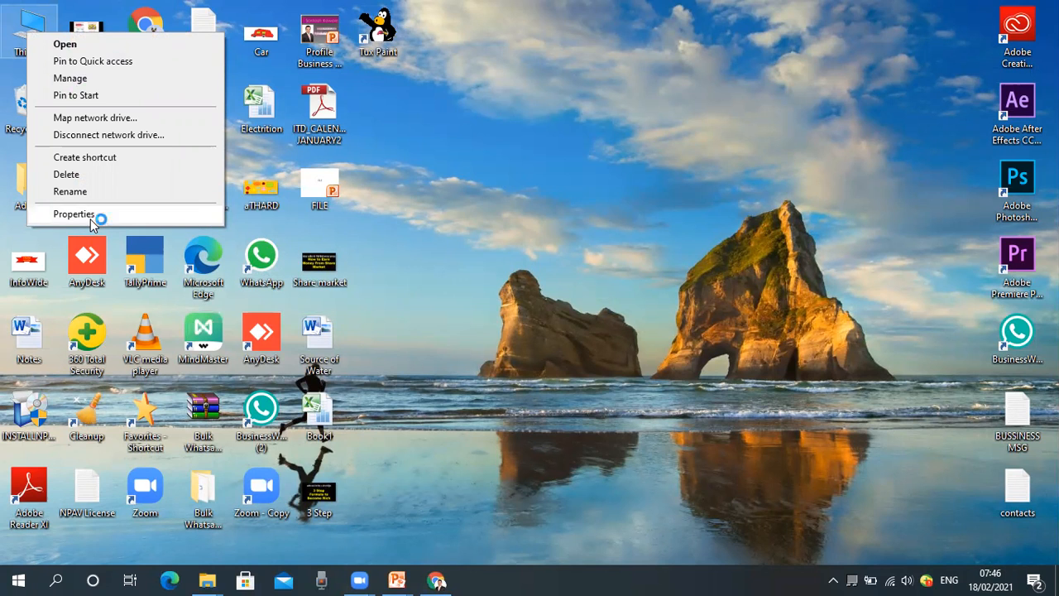
{"action": "left_click", "coordinate": [96, 218]}
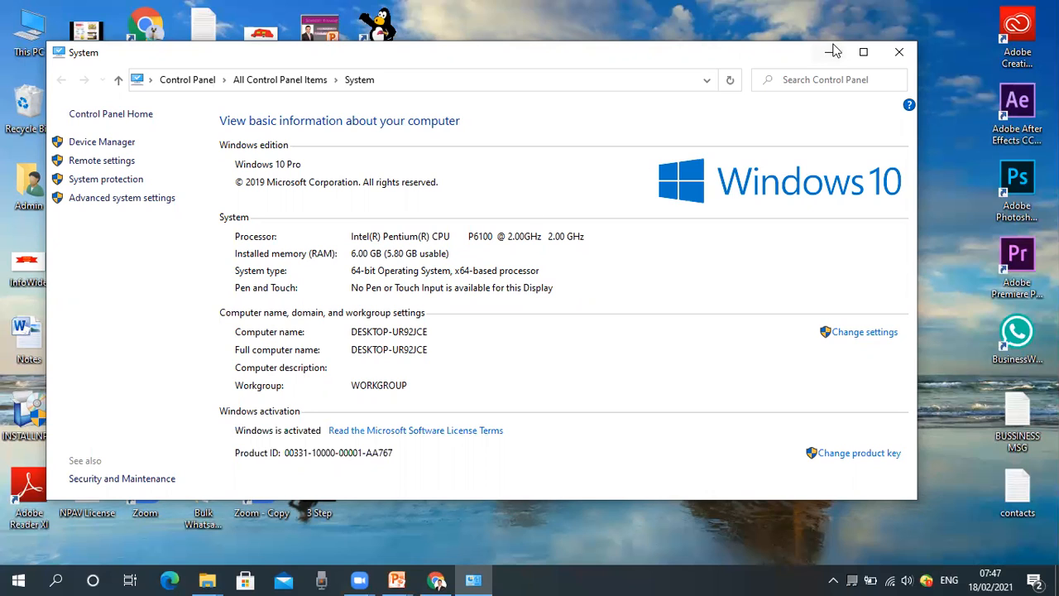
{"action": "left_click", "coordinate": [898, 55]}
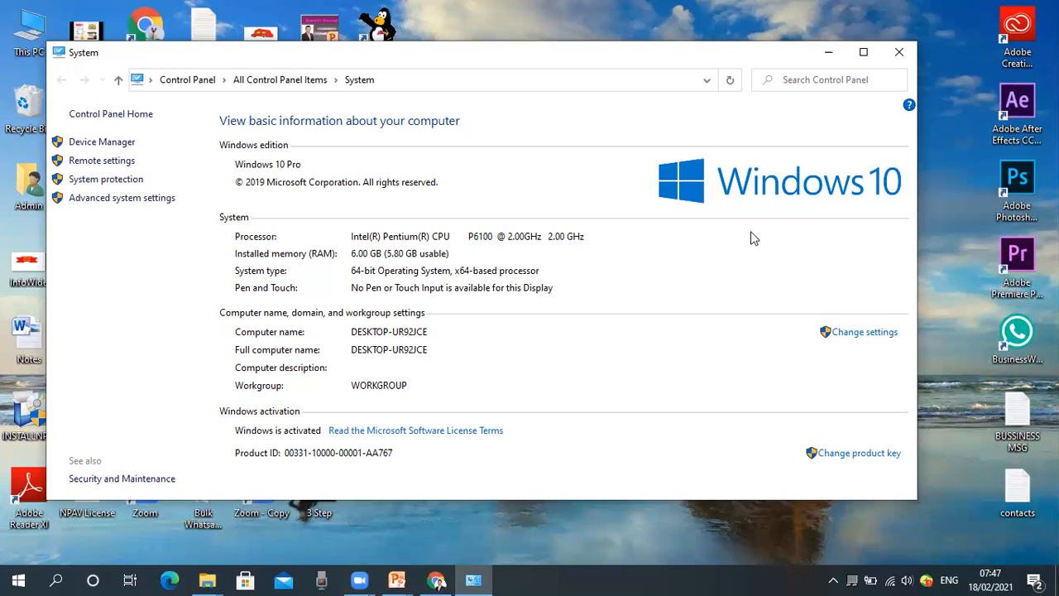
{"action": "left_click", "coordinate": [904, 63]}
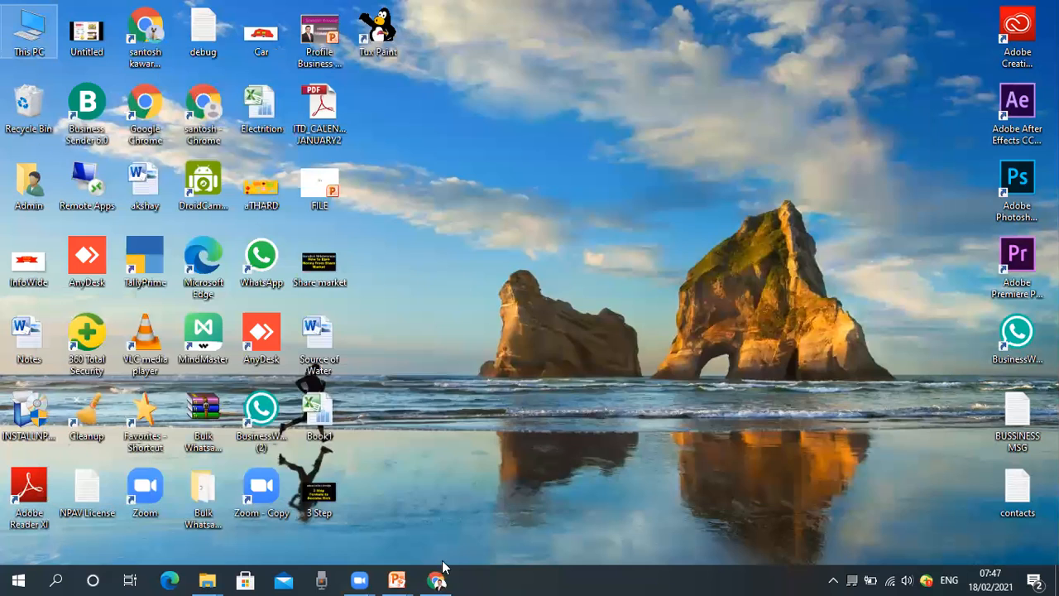
{"action": "left_click", "coordinate": [436, 579]}
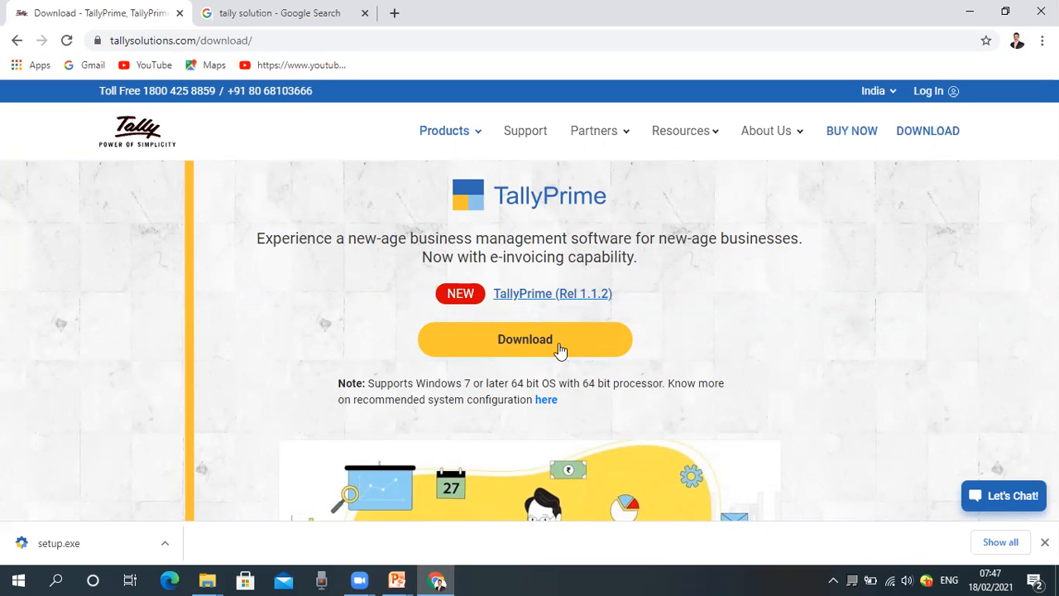
Show the downloaded setup.exe in its Downloads folder from the browser.
{"action": "left_click", "coordinate": [166, 544]}
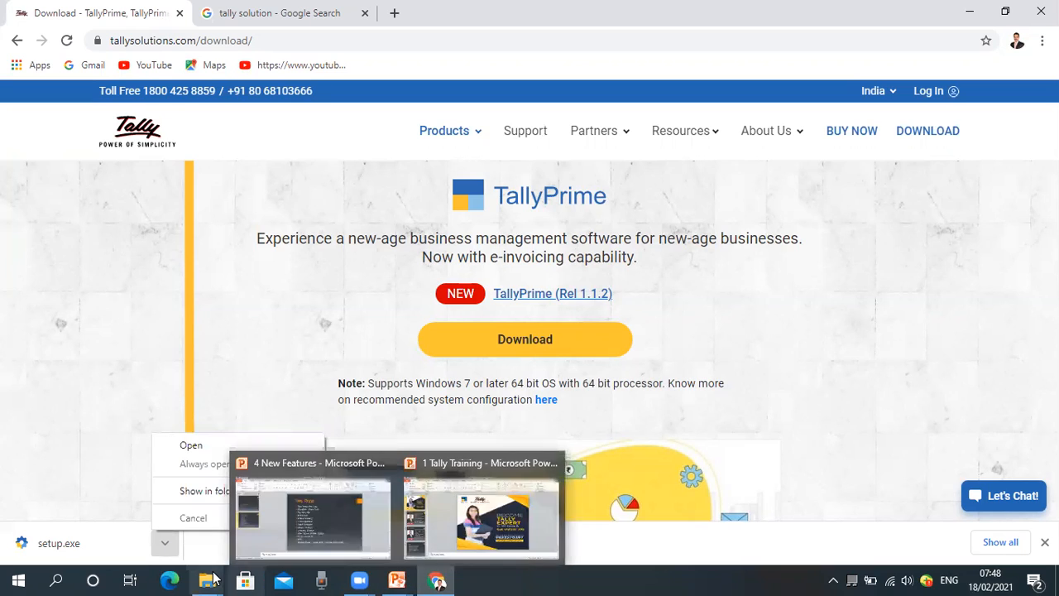
{"action": "mouse_move", "coordinate": [213, 579]}
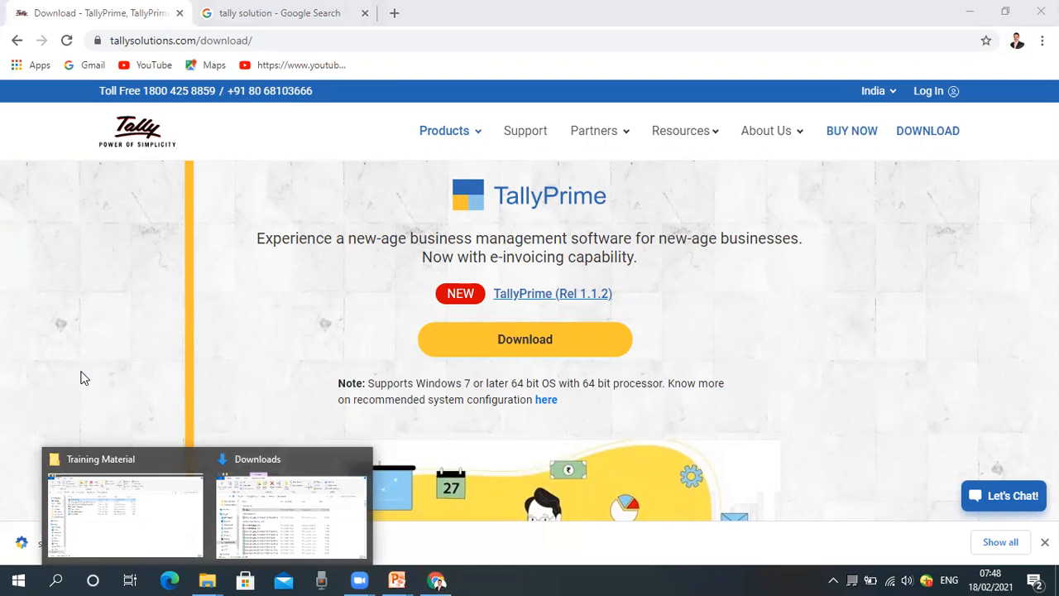
{"action": "left_click", "coordinate": [102, 416]}
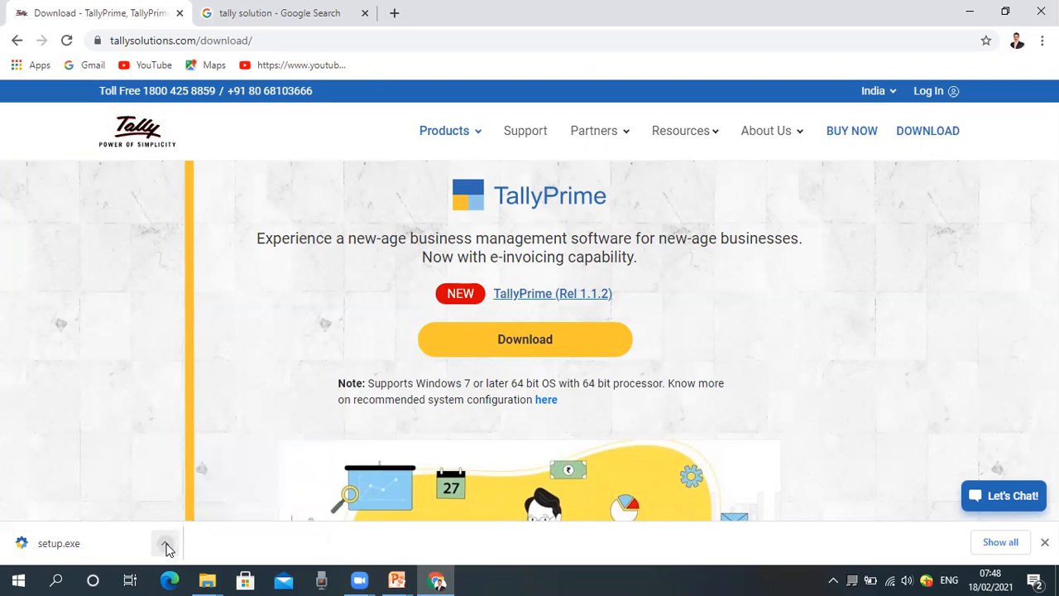
{"action": "left_click", "coordinate": [165, 546]}
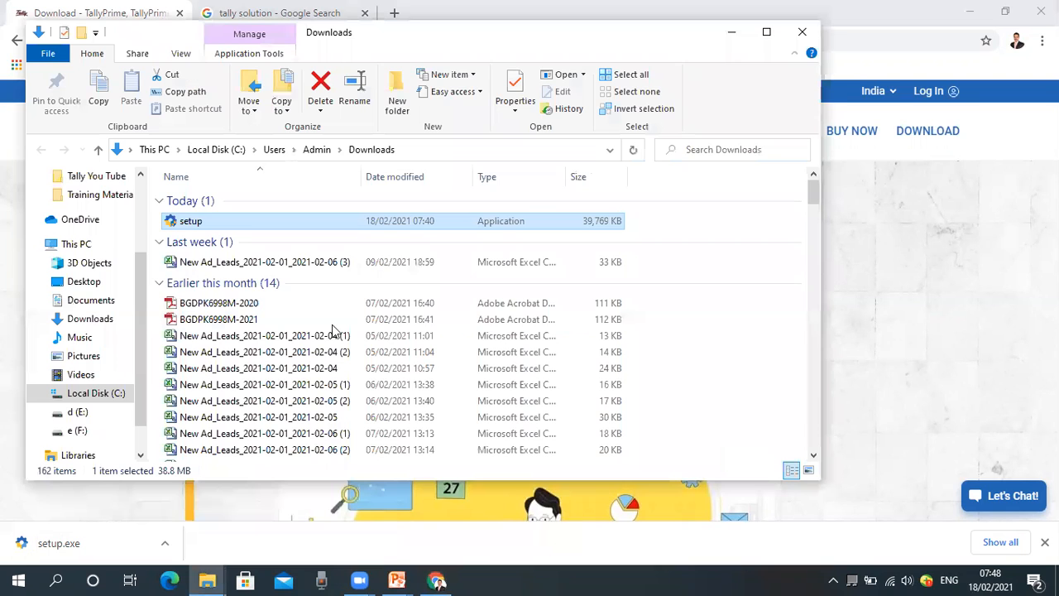
{"action": "left_click", "coordinate": [296, 495]}
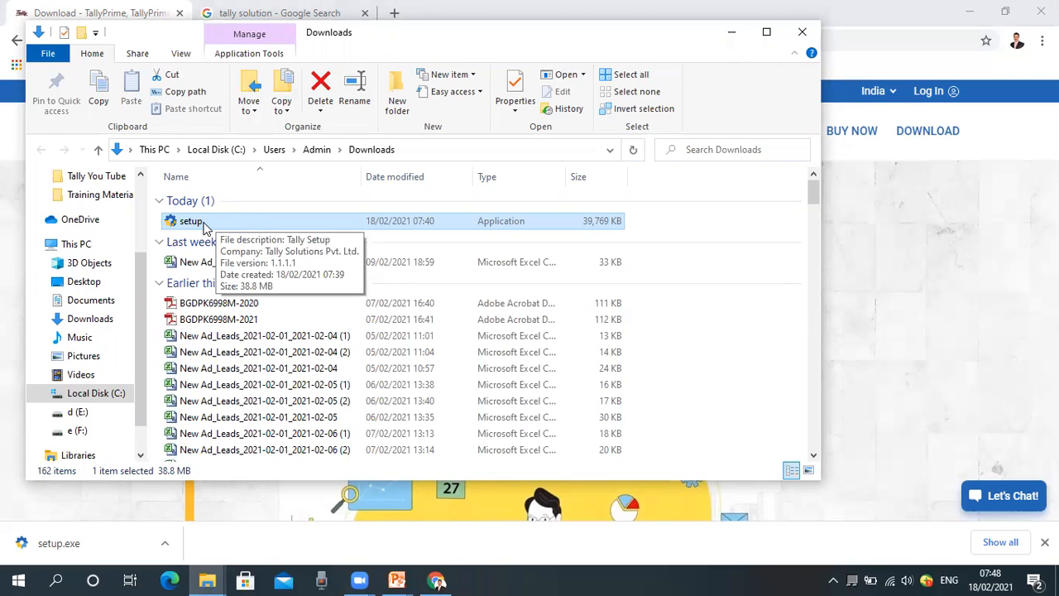
Run the setup application from the Downloads folder to start TallyPrime Setup Manager.
{"action": "left_click", "coordinate": [223, 227]}
{"action": "key", "text": "End"}
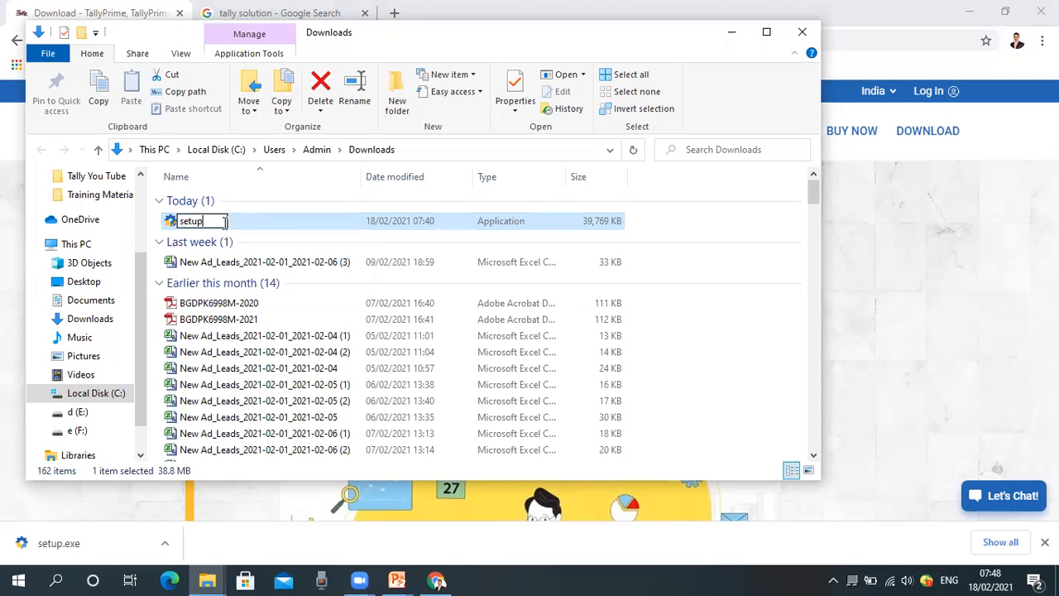
{"action": "double_click", "coordinate": [282, 222]}
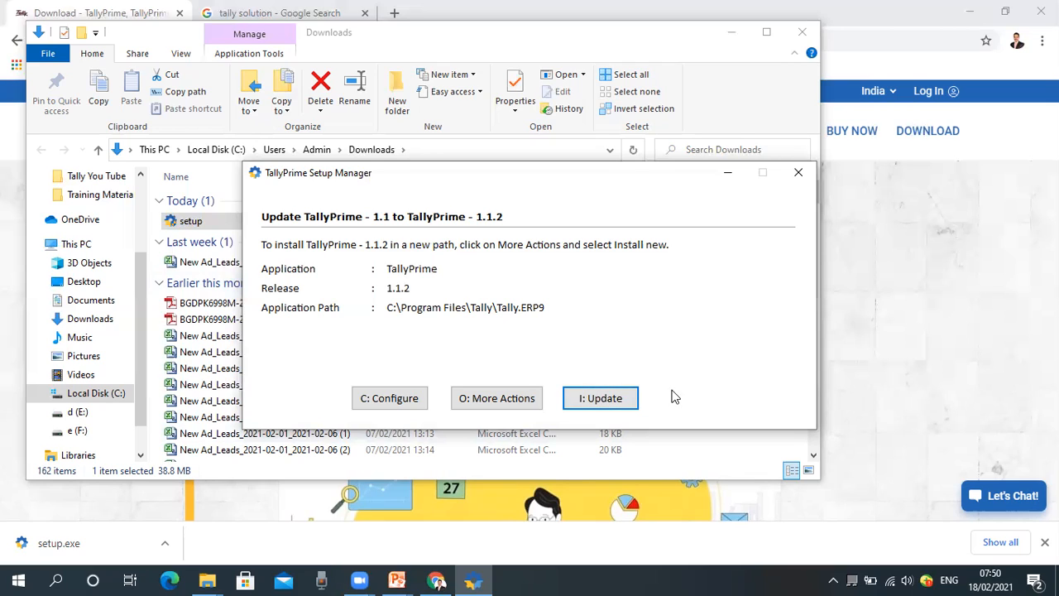
Choose Install New from the additional setup actions to install TallyPrime in a new path instead of updating the existing one.
{"action": "left_click", "coordinate": [494, 400]}
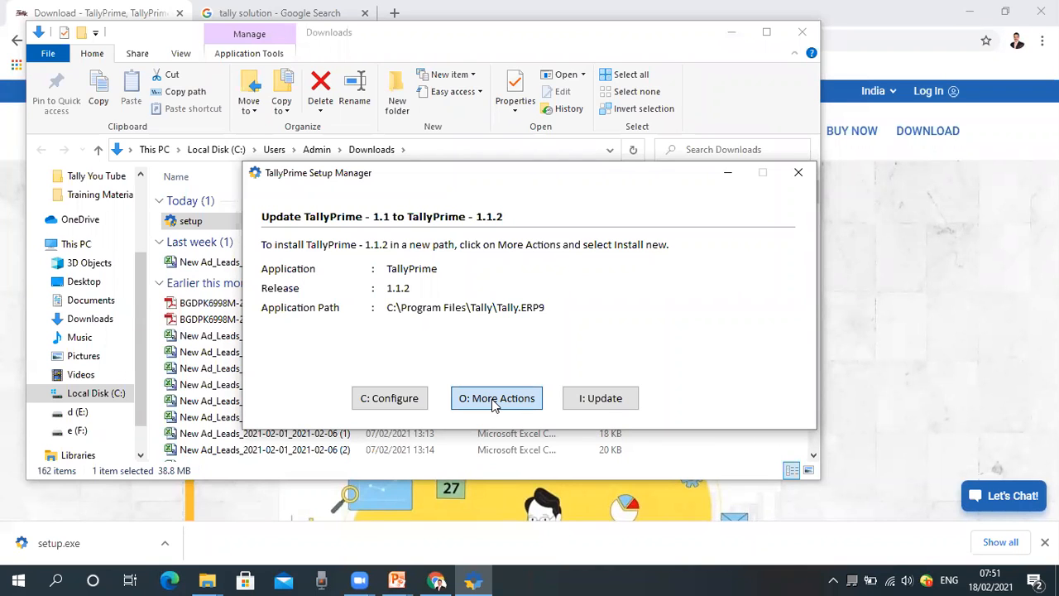
{"action": "left_click", "coordinate": [499, 402]}
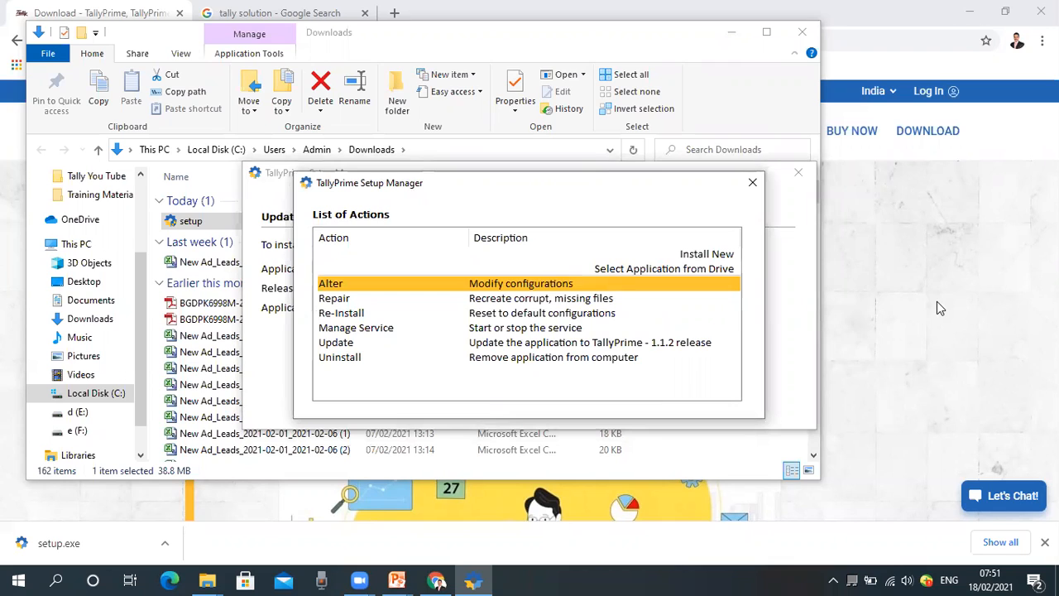
{"action": "key", "text": "Up"}
{"action": "key", "text": "Up"}
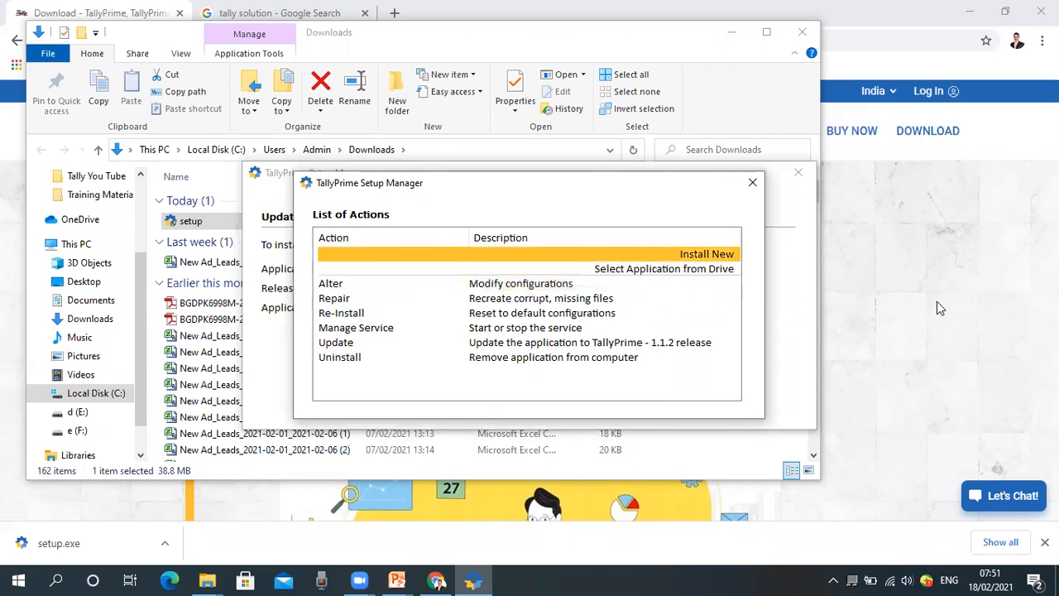
{"action": "key", "text": "Down"}
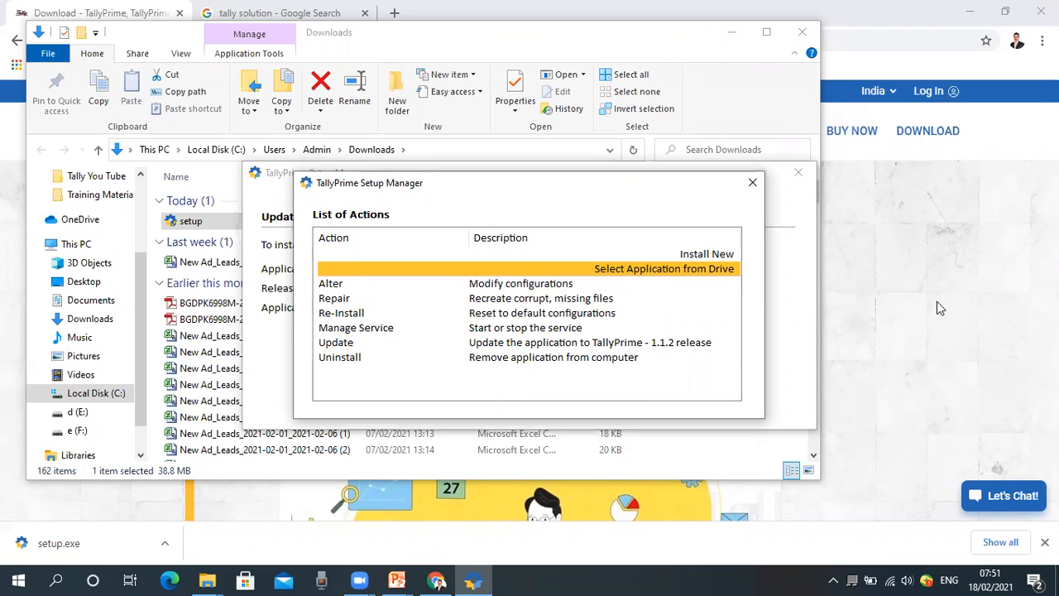
{"action": "key", "text": "Up"}
{"action": "key", "text": "Down"}
{"action": "key", "text": "Up"}
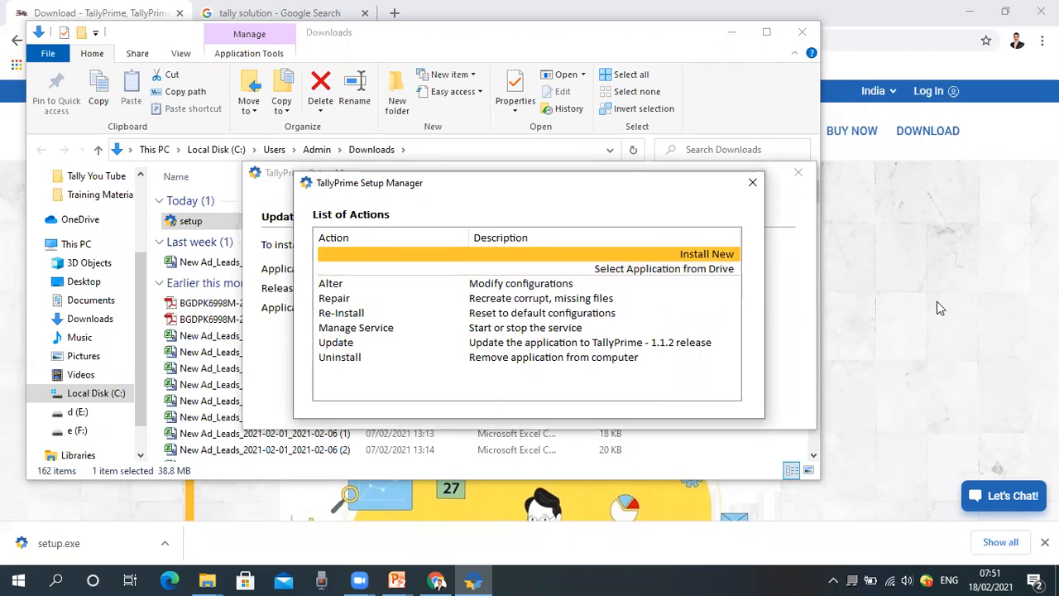
{"action": "key", "text": "Return"}
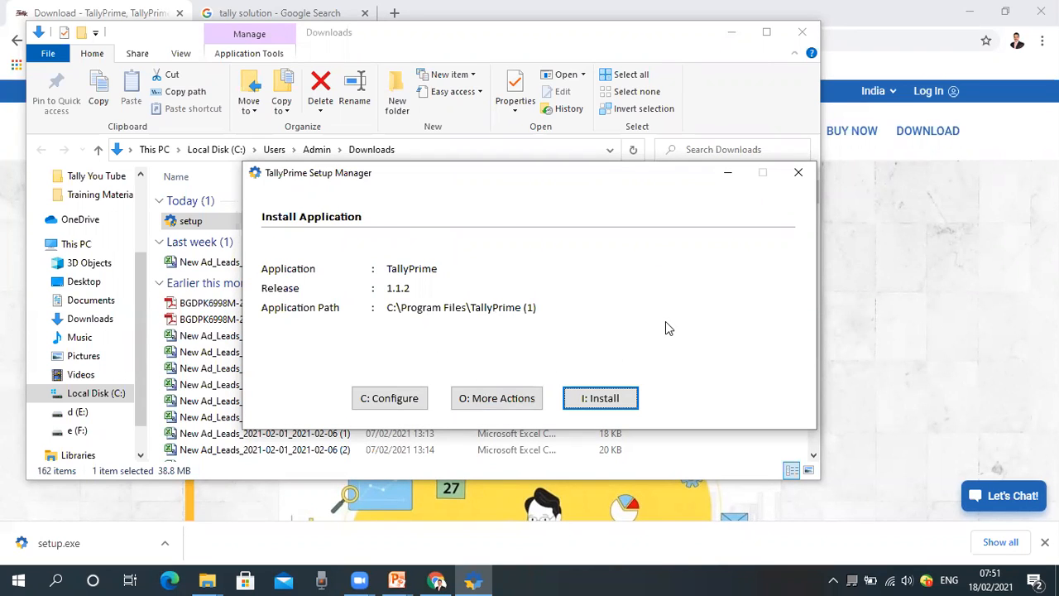
Examine the installation's list of configurations, including the additional and advanced options, and close it with the settings as they are.
{"action": "left_click", "coordinate": [599, 402]}
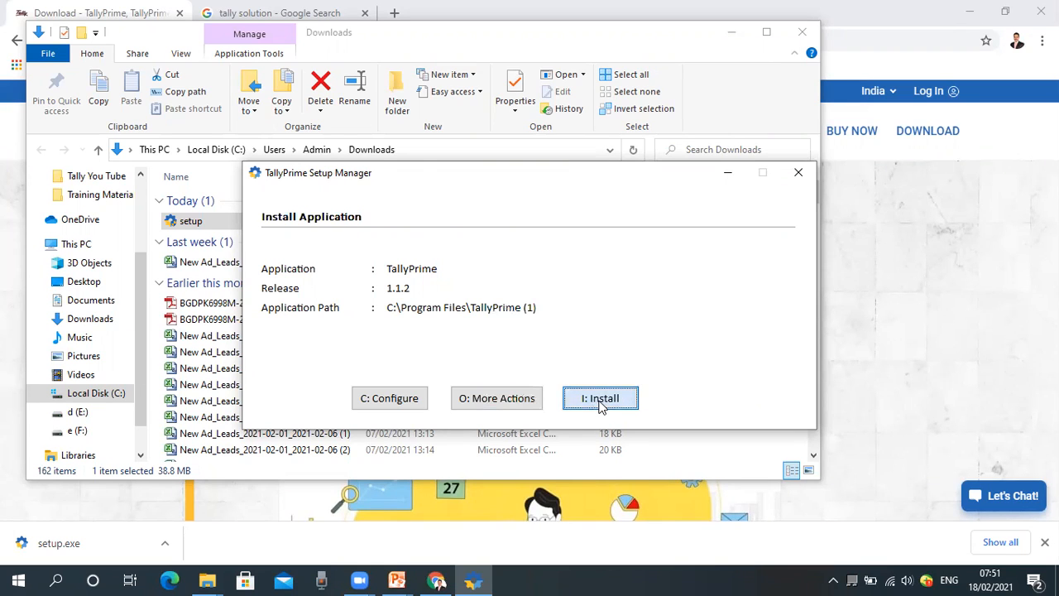
{"action": "left_click", "coordinate": [389, 398]}
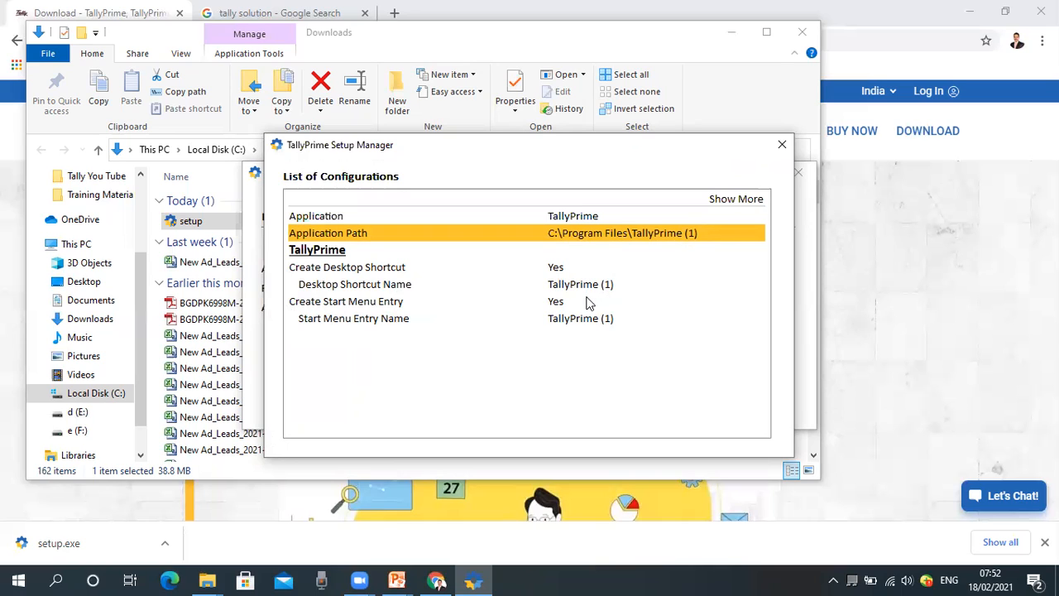
{"action": "left_click", "coordinate": [744, 203]}
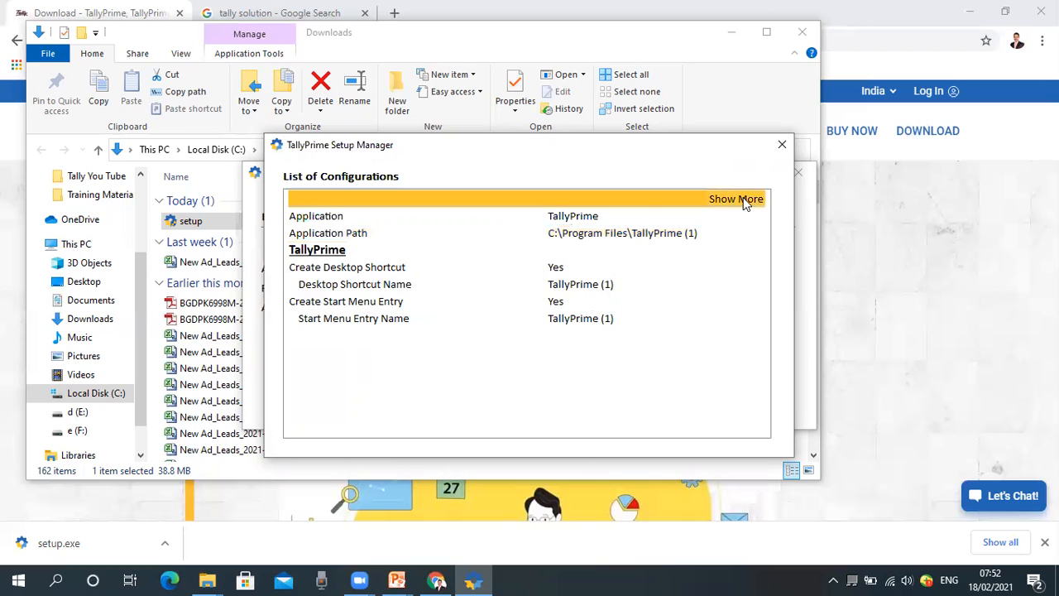
{"action": "left_click", "coordinate": [744, 199]}
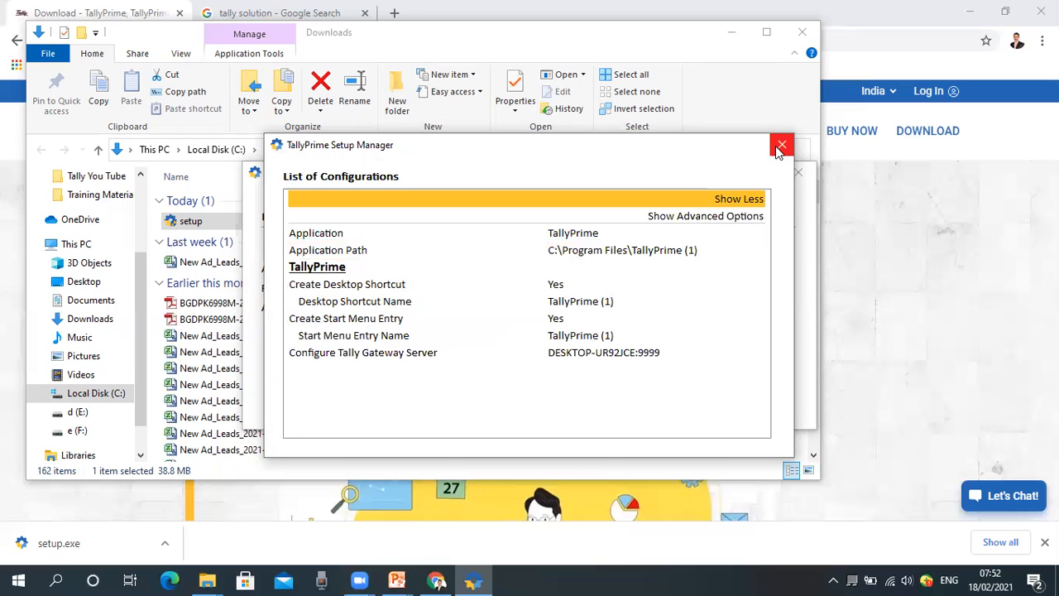
{"action": "left_click", "coordinate": [742, 201]}
{"action": "left_click", "coordinate": [742, 201]}
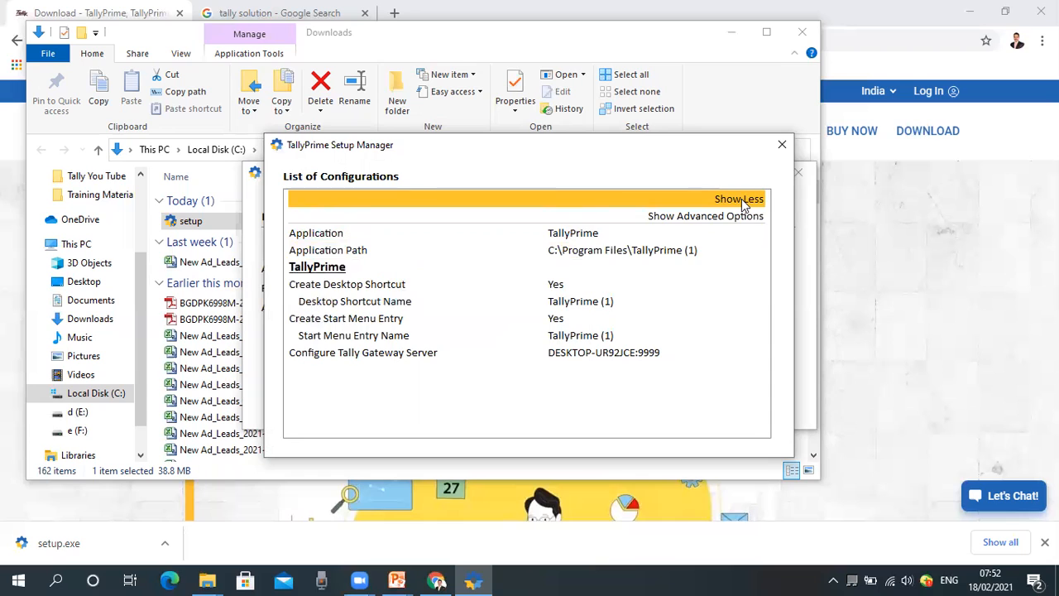
{"action": "left_click", "coordinate": [742, 200]}
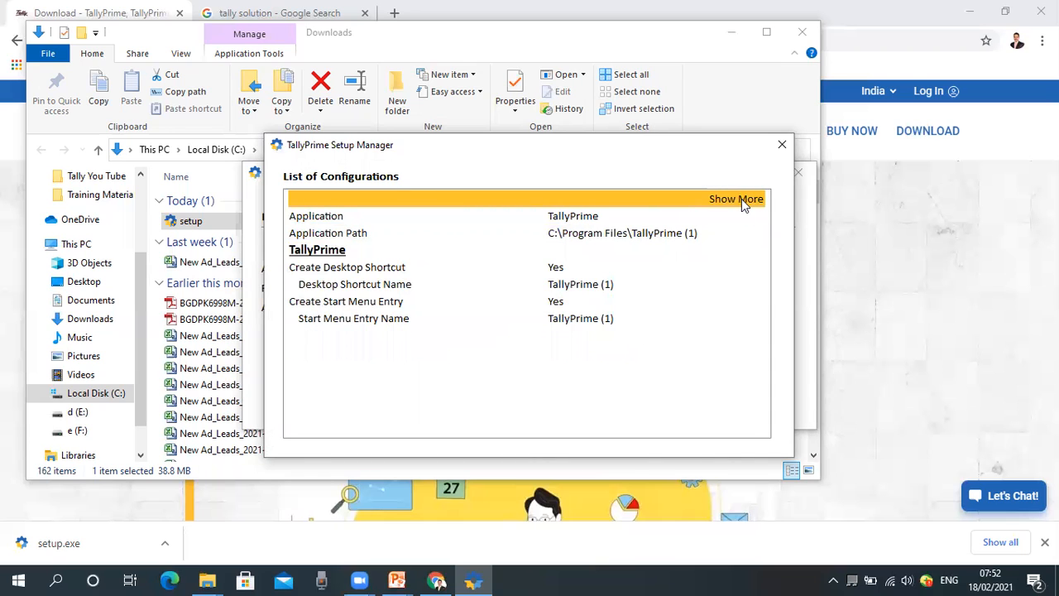
{"action": "left_click", "coordinate": [742, 201]}
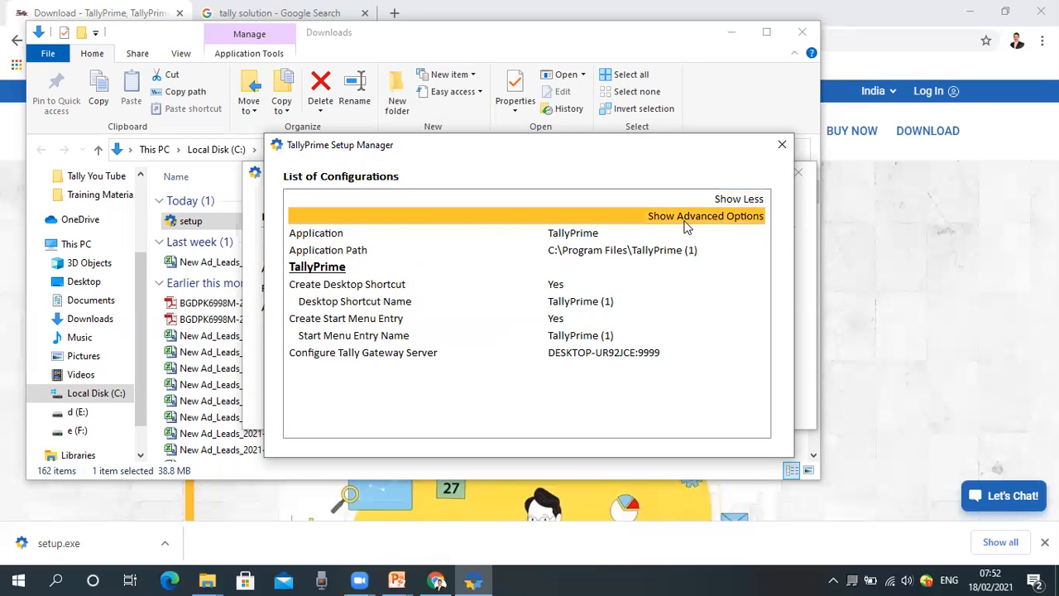
{"action": "left_click", "coordinate": [716, 218]}
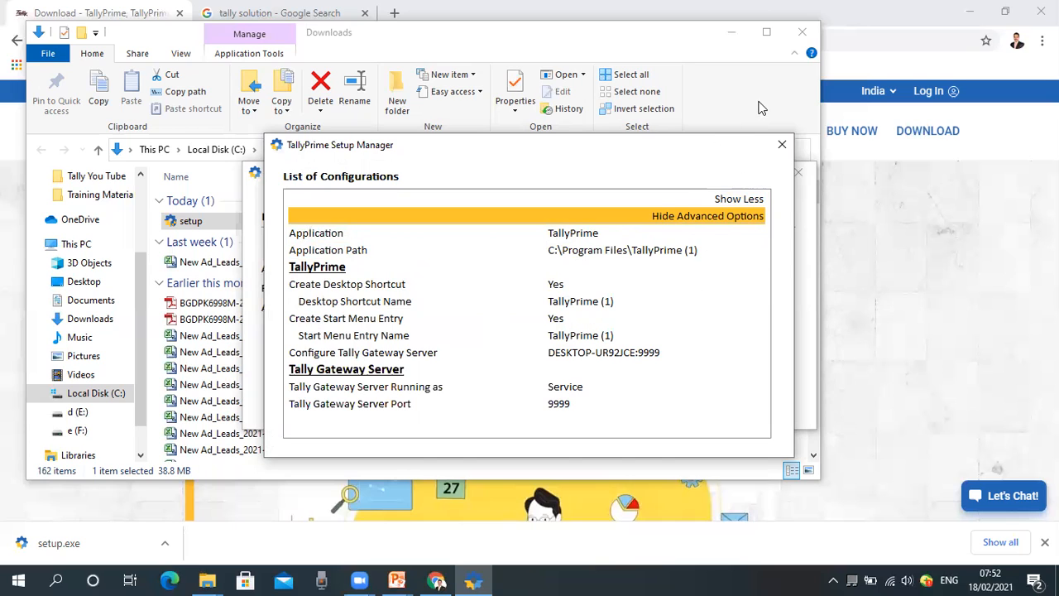
{"action": "left_click", "coordinate": [782, 147]}
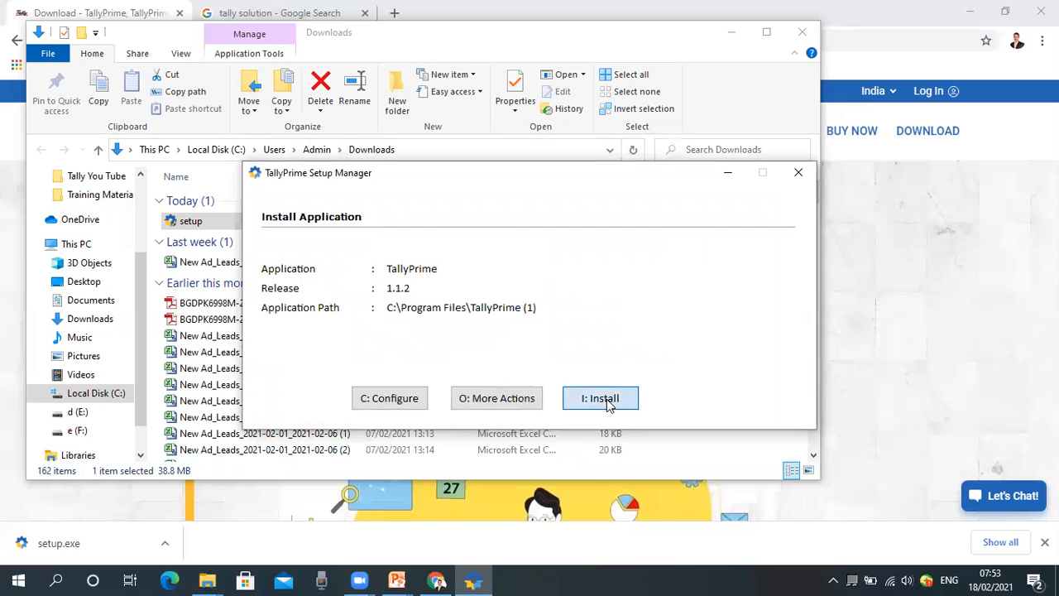
Install TallyPrime 1.1.2 in C:\Program Files\TallyPrime (1), start the application and minimize the Downloads folder window.
{"action": "left_click", "coordinate": [604, 398]}
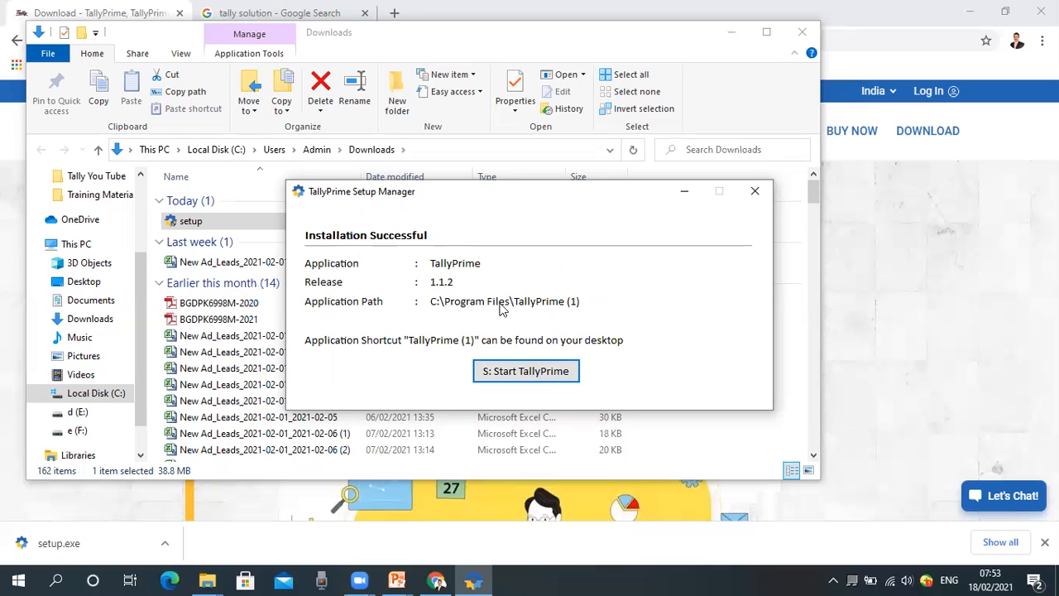
{"action": "left_click", "coordinate": [533, 378]}
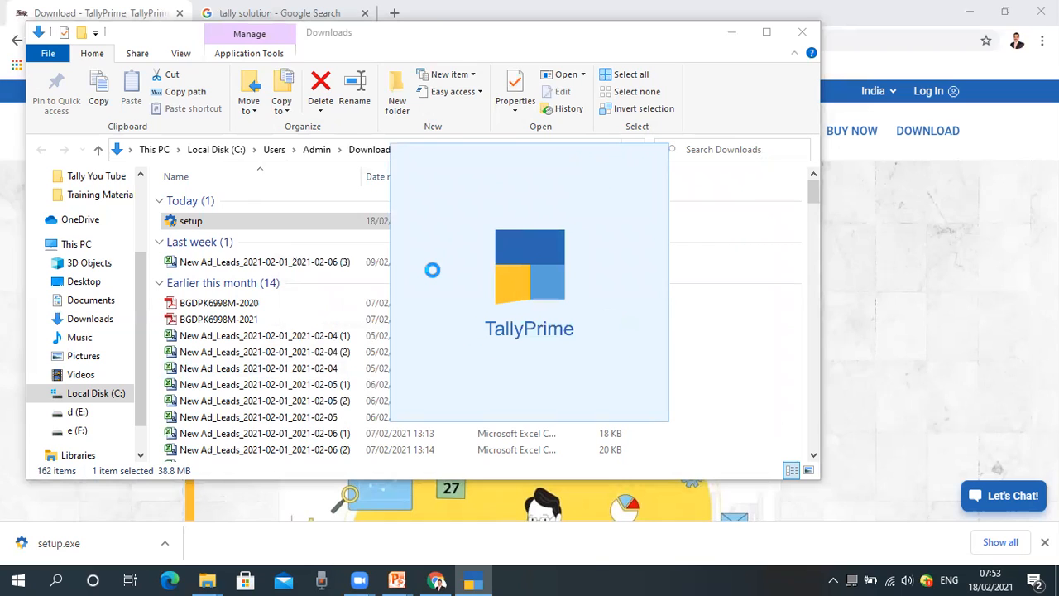
{"action": "left_click", "coordinate": [729, 32]}
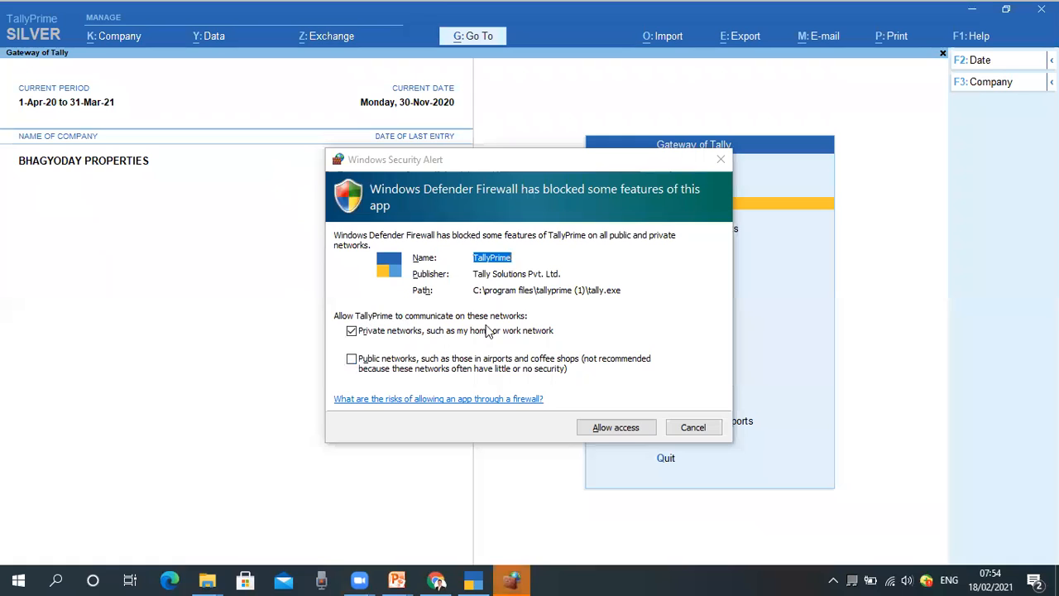
Allow TallyPrime through Windows Defender Firewall on both private and public networks.
{"action": "left_click", "coordinate": [351, 359]}
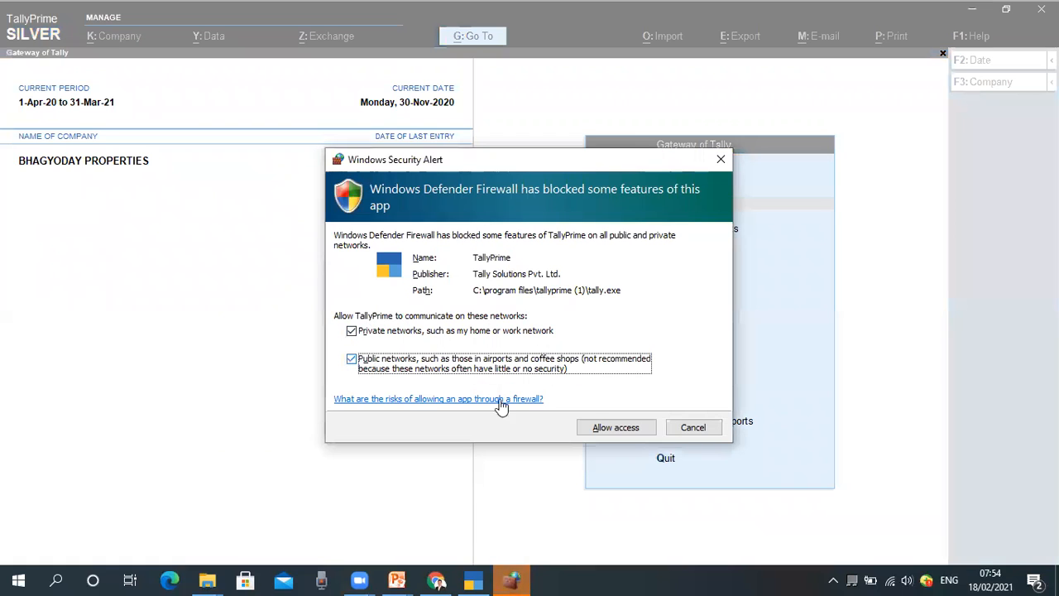
{"action": "left_click", "coordinate": [622, 430]}
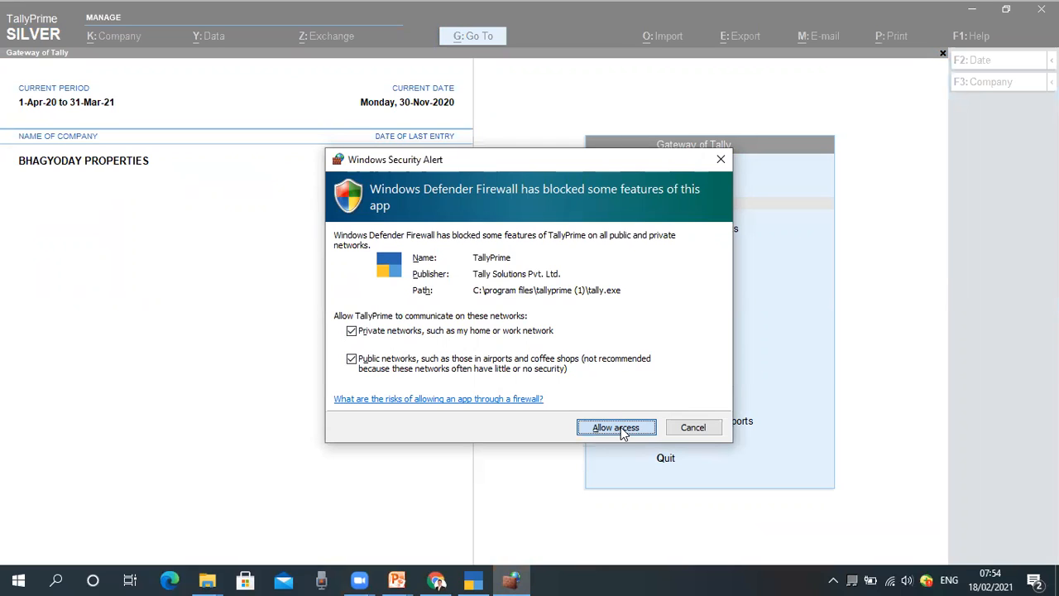
{"action": "left_click", "coordinate": [622, 431]}
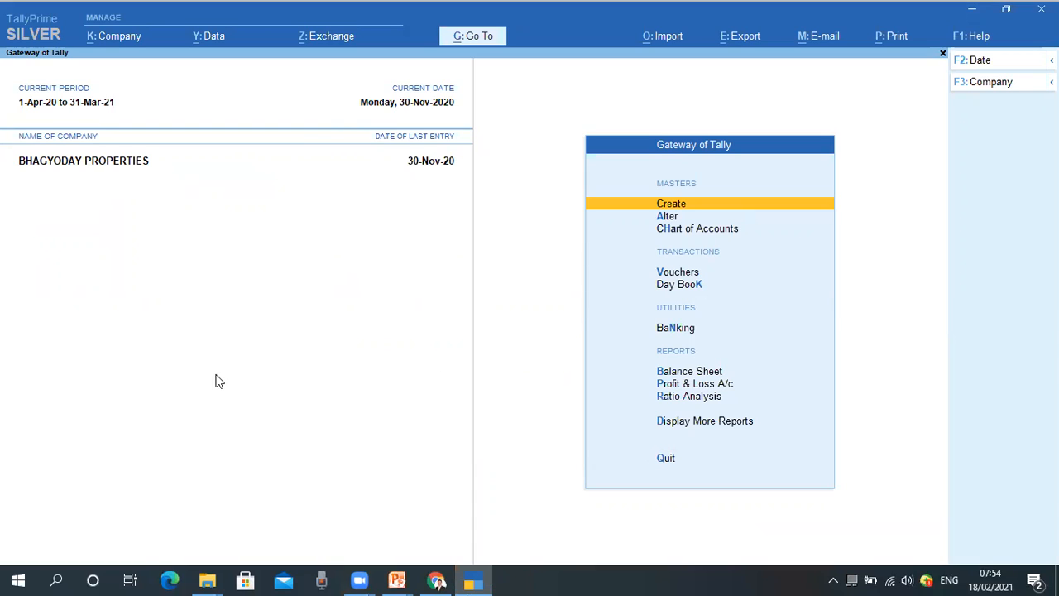
Minimize TallyPrime and the browser to show the desktop shortcuts.
{"action": "left_click", "coordinate": [971, 10]}
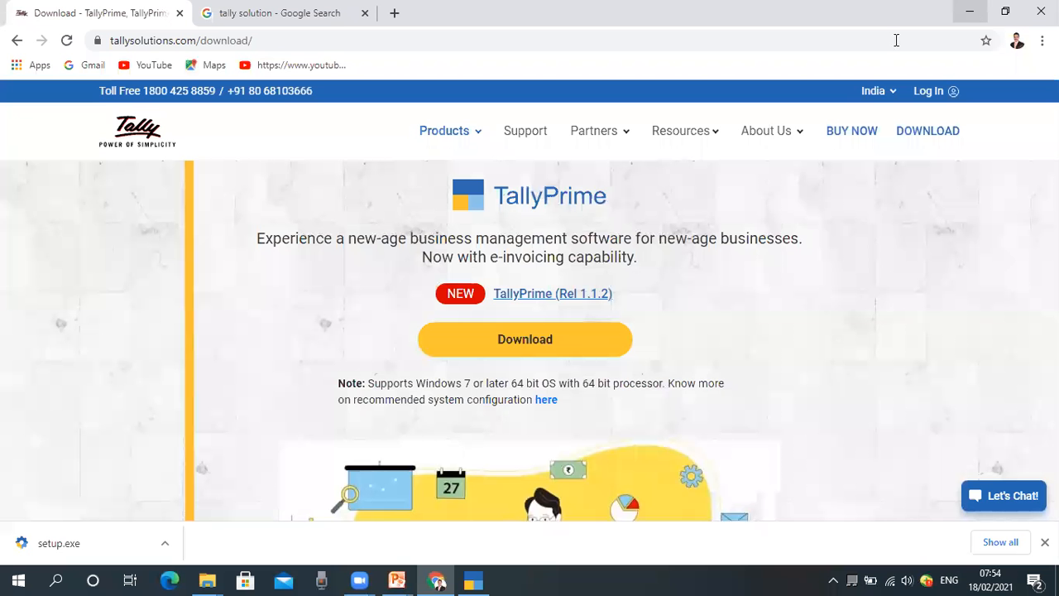
{"action": "left_click", "coordinate": [969, 11]}
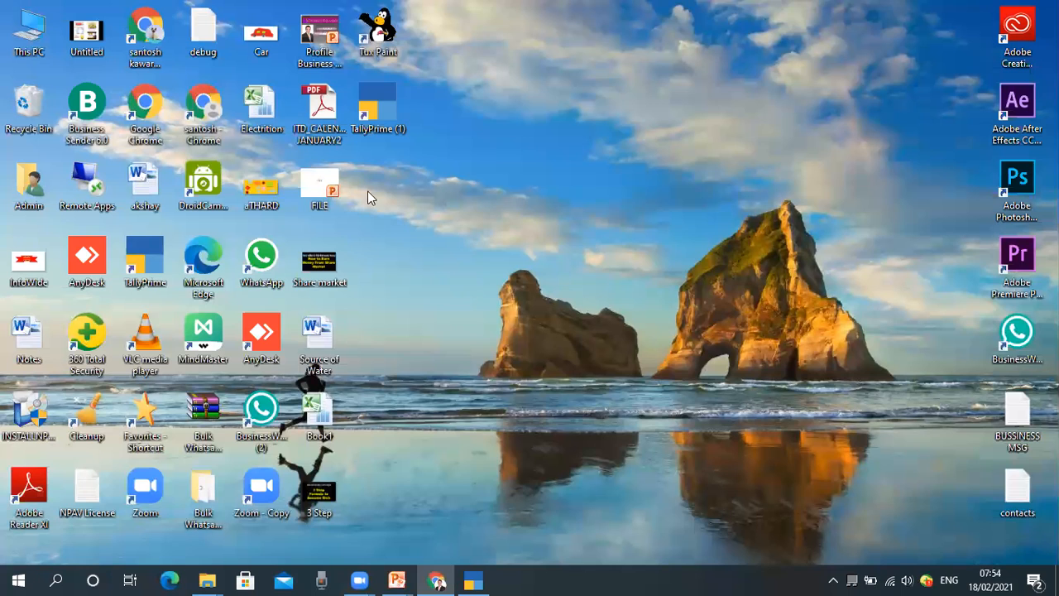
Quit the running TallyPrime session and start the application again from the TallyPrime (1) desktop shortcut.
{"action": "mouse_move", "coordinate": [485, 578]}
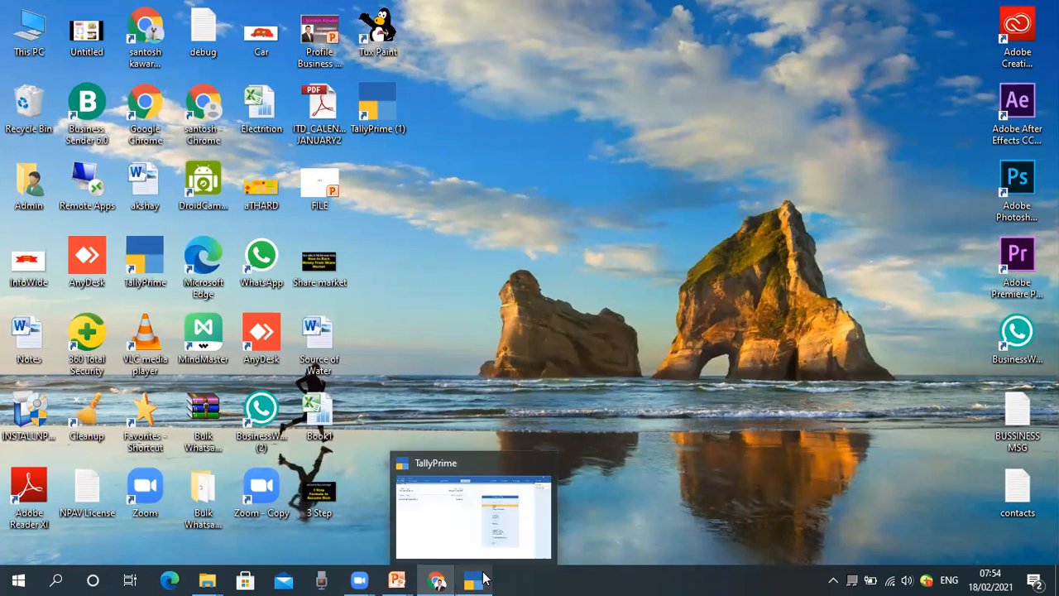
{"action": "left_click", "coordinate": [483, 579]}
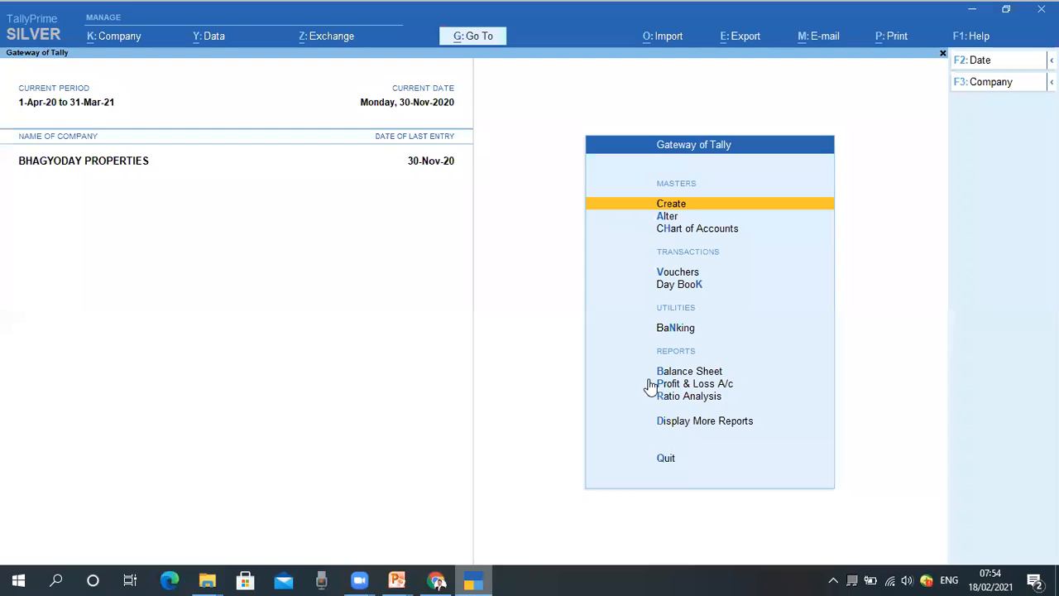
{"action": "key", "text": "Escape"}
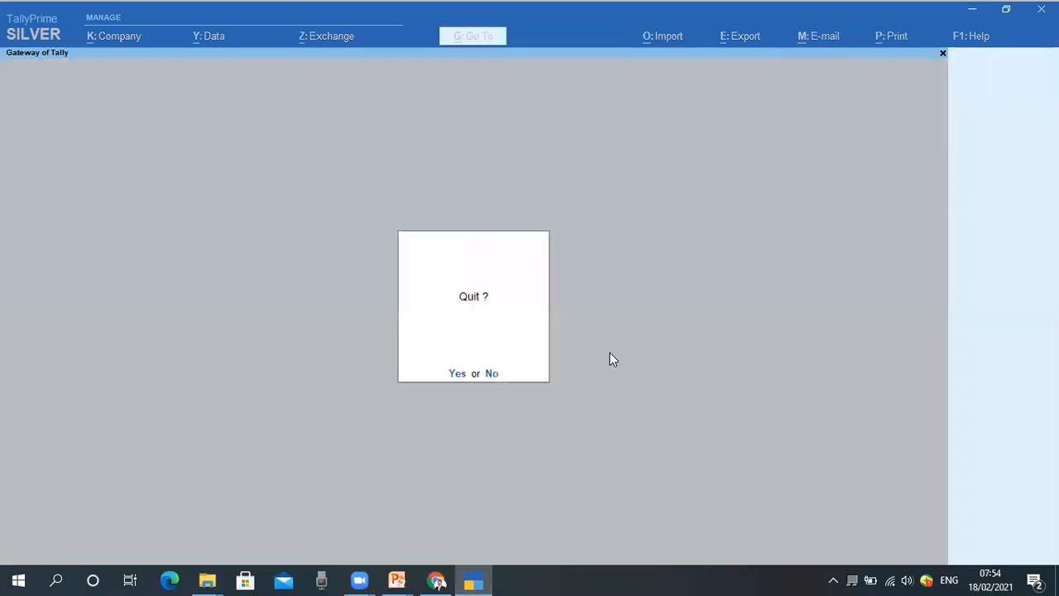
{"action": "key", "text": "Return"}
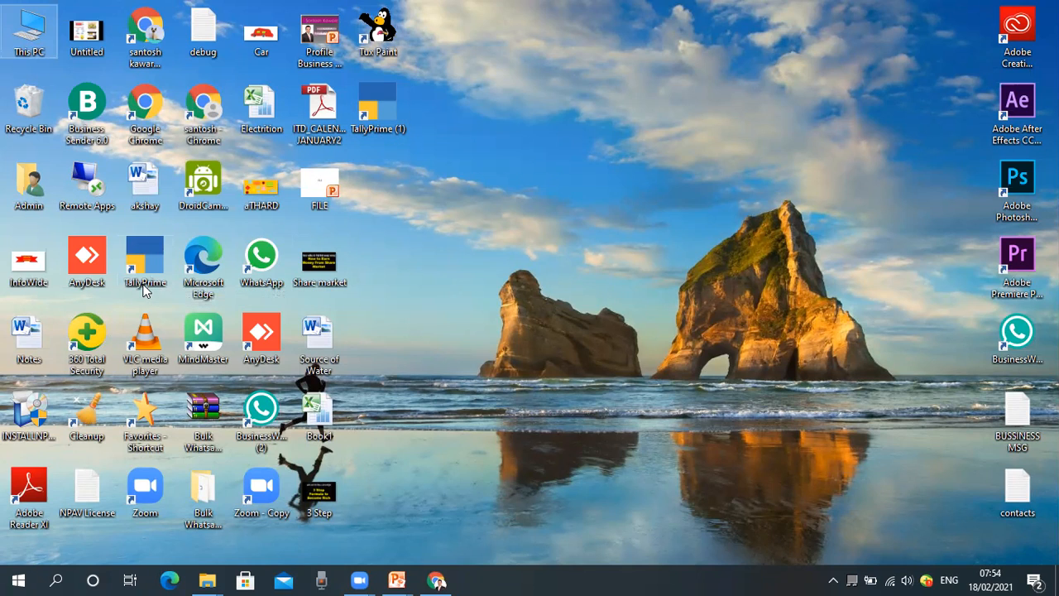
{"action": "double_click", "coordinate": [379, 103]}
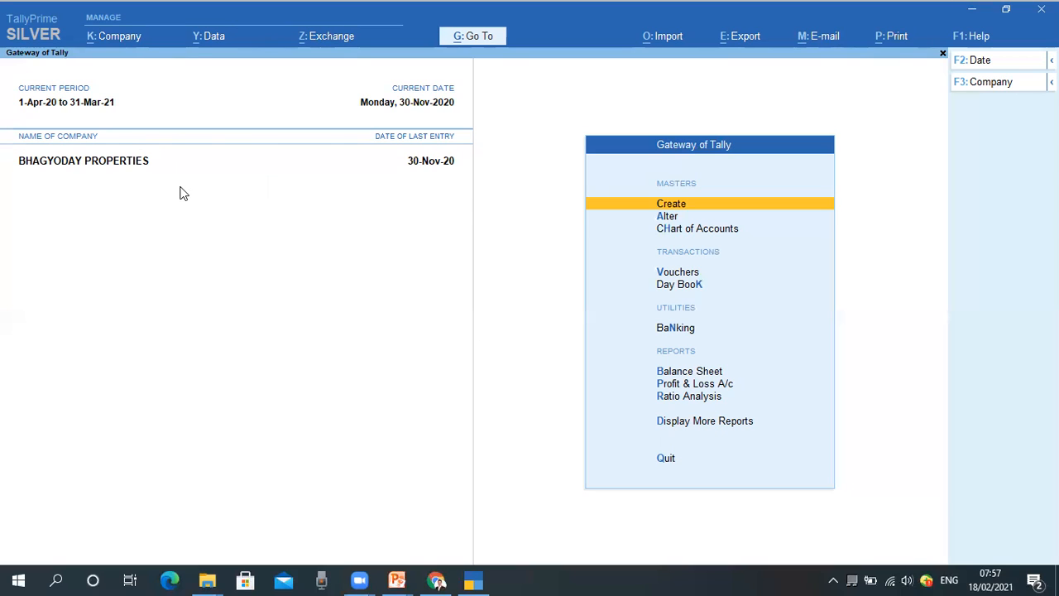
Examine the Company commands, from Create, Alter and Select through online access to Features, Security and TallyVault, and close the list without choosing one.
{"action": "left_click", "coordinate": [122, 42]}
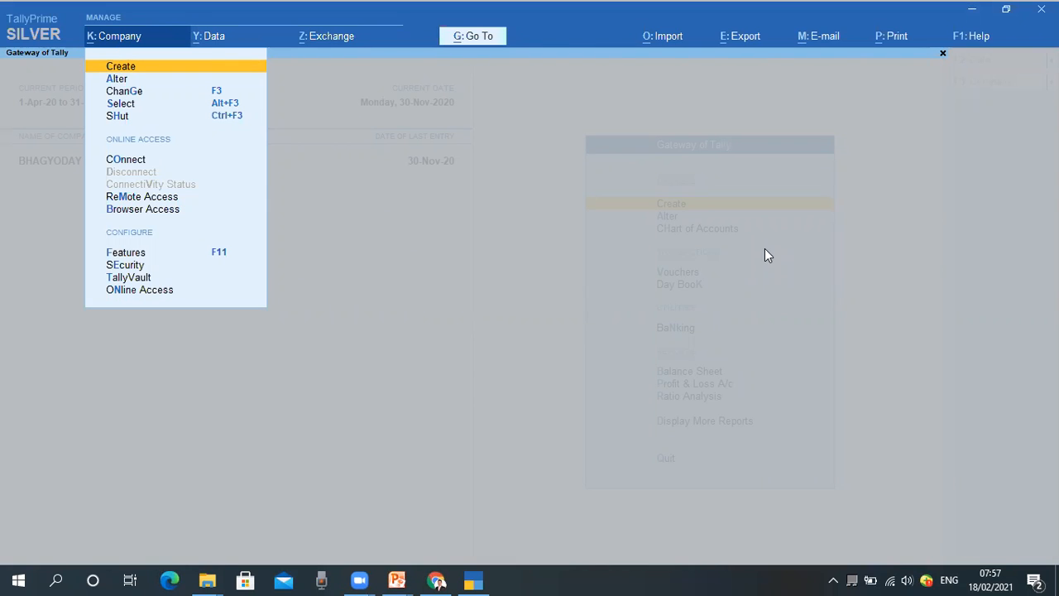
{"action": "key", "text": "Down"}
{"action": "key", "text": "Down"}
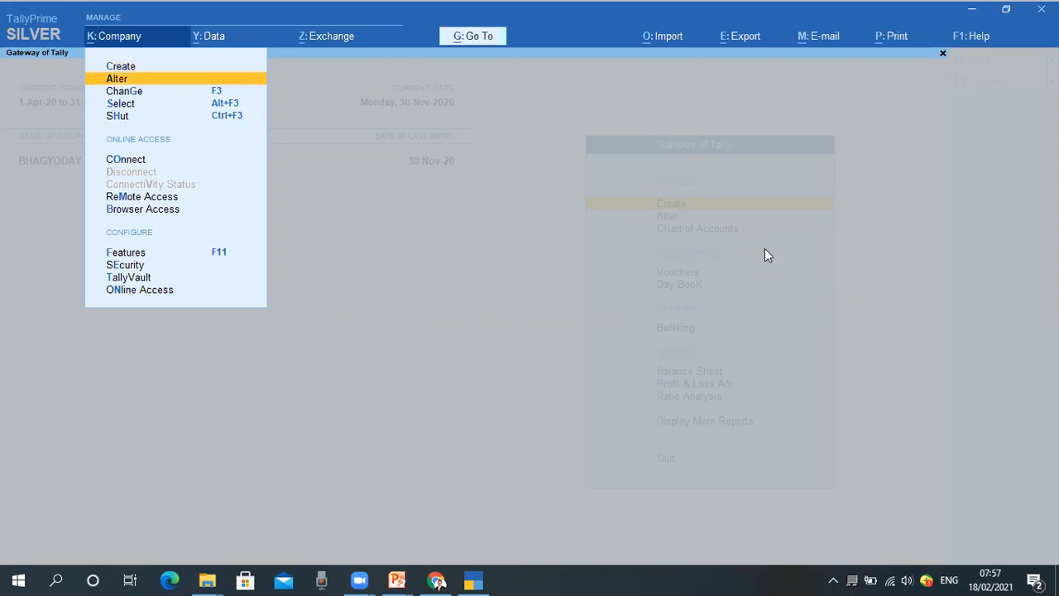
{"action": "key", "text": "Down"}
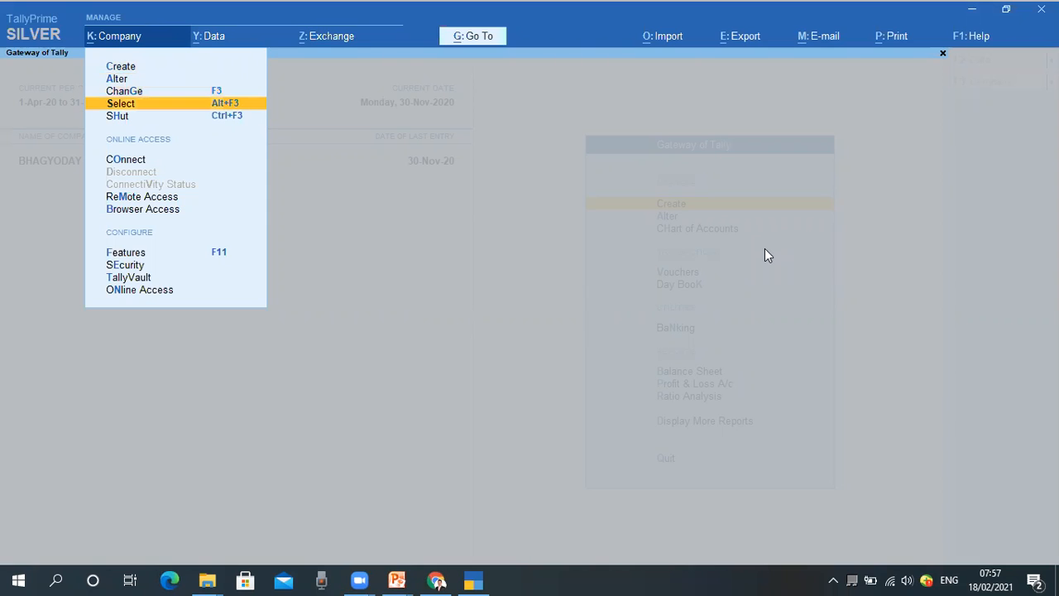
{"action": "key", "text": "Down"}
{"action": "key", "text": "Down"}
{"action": "key", "text": "Down"}
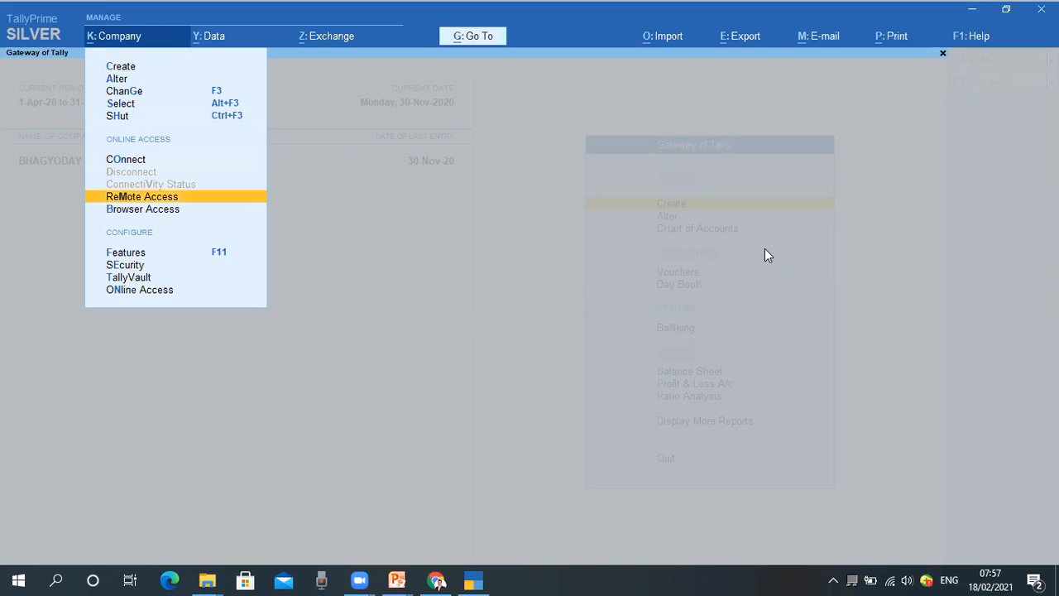
{"action": "key", "text": "Up"}
{"action": "key", "text": "Down"}
{"action": "key", "text": "Down"}
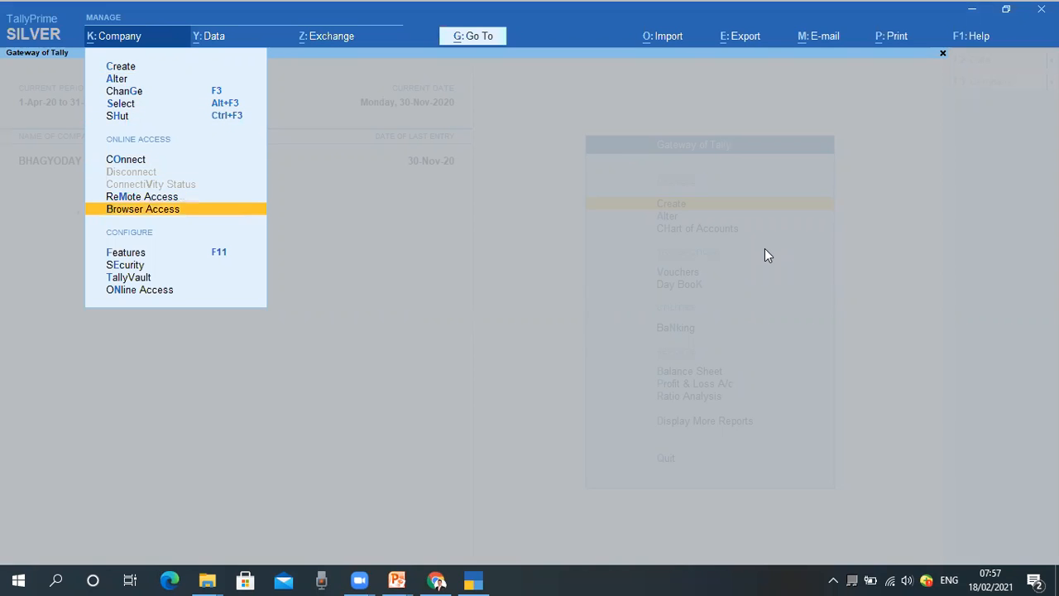
{"action": "key", "text": "Down"}
{"action": "key", "text": "Down"}
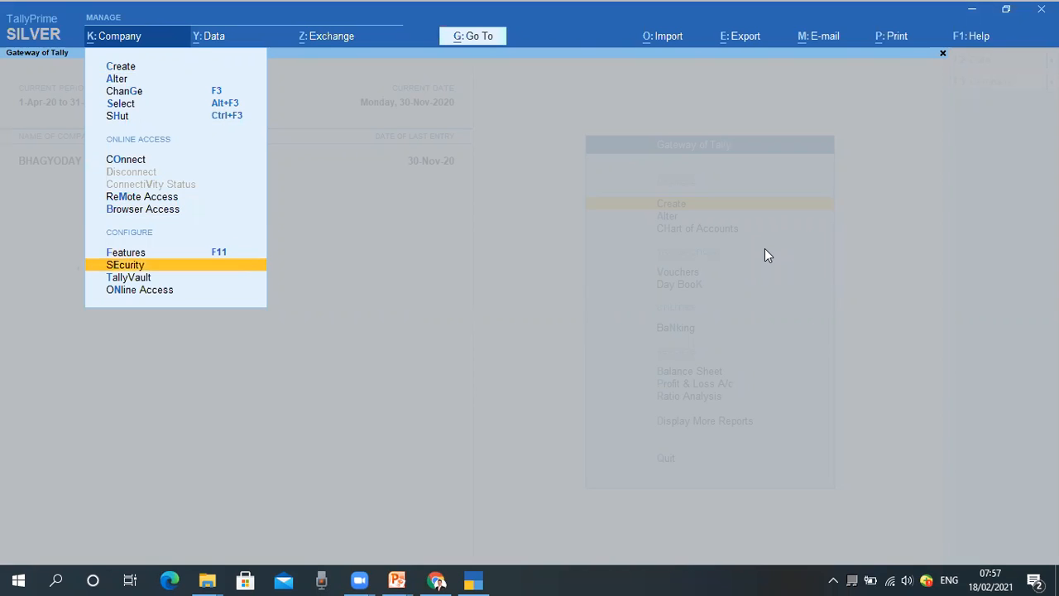
{"action": "key", "text": "Down"}
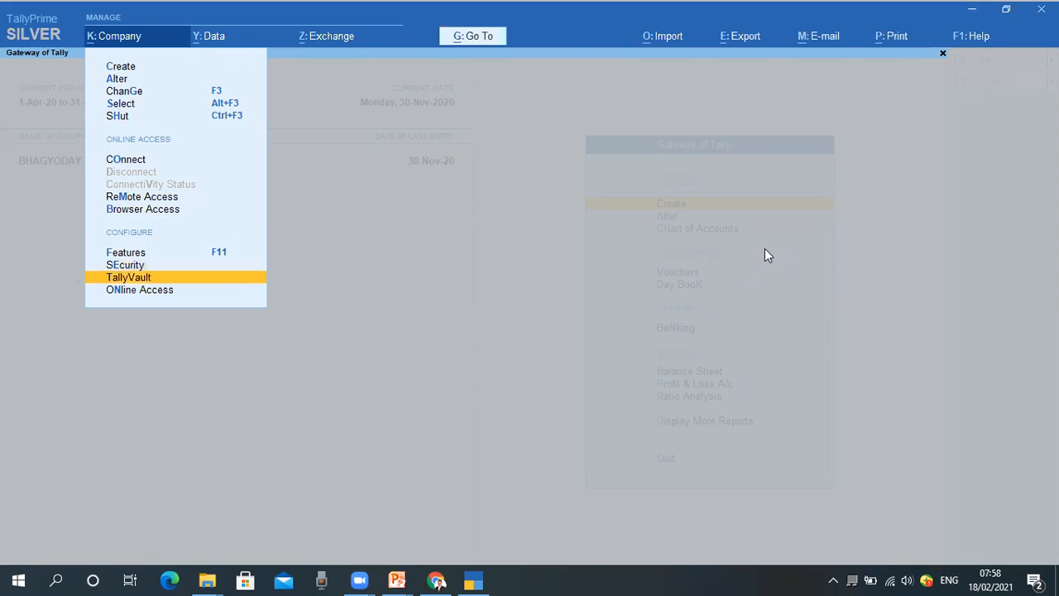
{"action": "key", "text": "Down"}
{"action": "key", "text": "Up"}
{"action": "key", "text": "Up"}
{"action": "key", "text": "Up"}
{"action": "key", "text": "Up"}
{"action": "key", "text": "Up"}
{"action": "key", "text": "Up"}
{"action": "key", "text": "Up"}
{"action": "key", "text": "Up"}
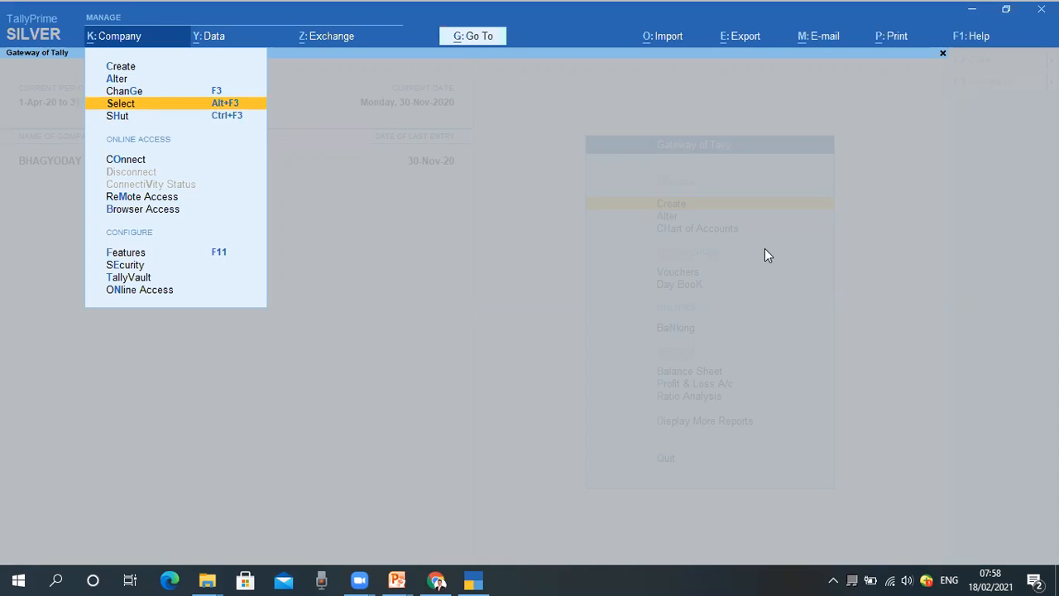
{"action": "key", "text": "Up"}
{"action": "key", "text": "Up"}
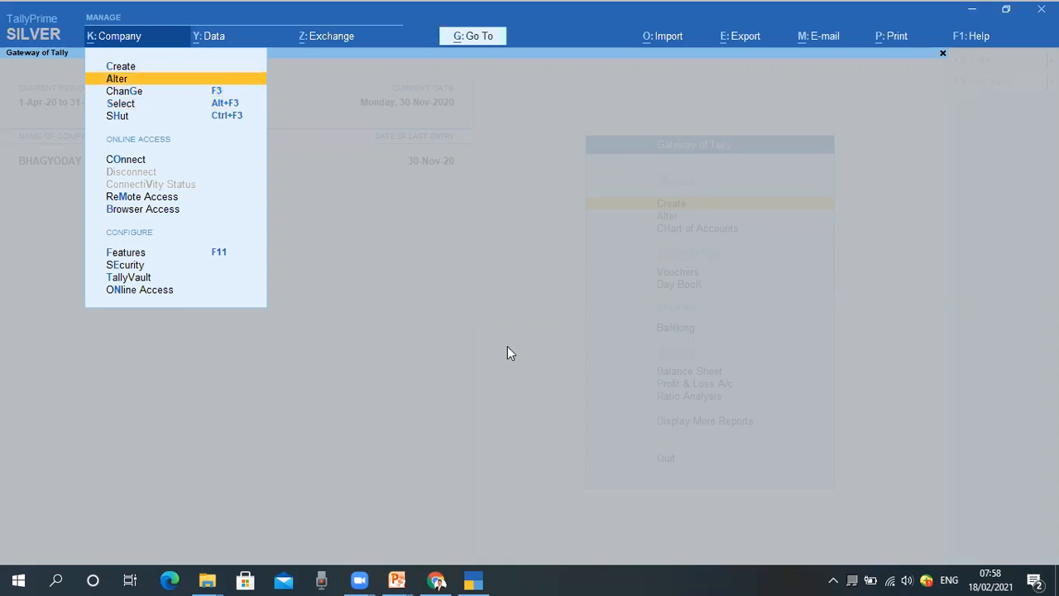
{"action": "key", "text": "Escape"}
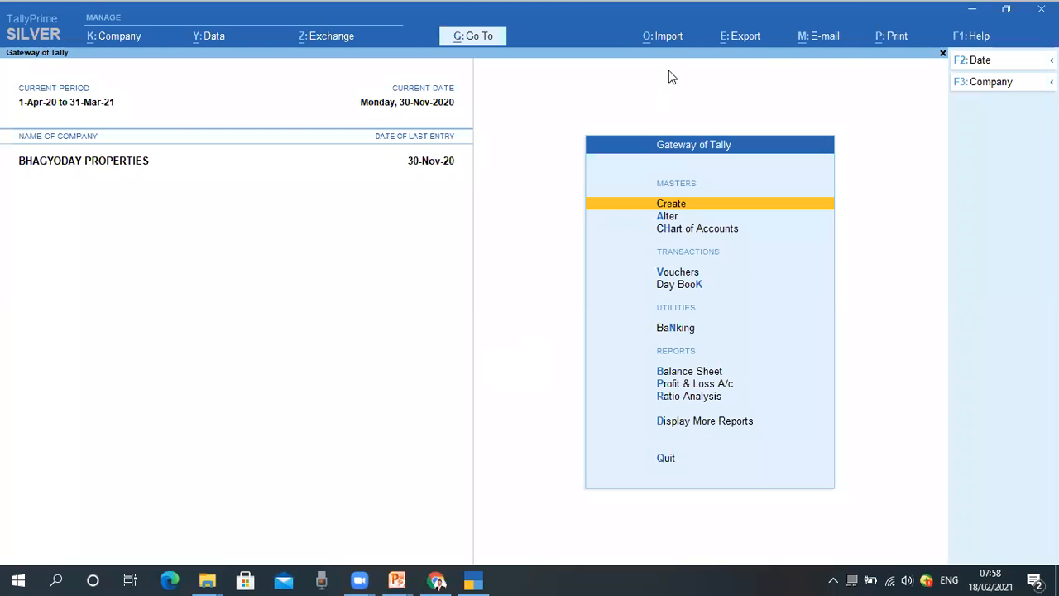